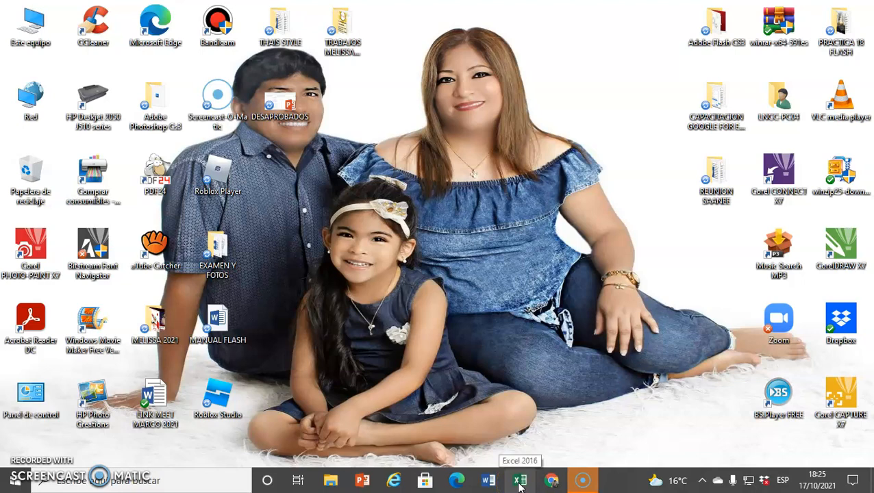
Search for Excel, launch Excel 2016 and open a blank workbook
left_click(17, 486)
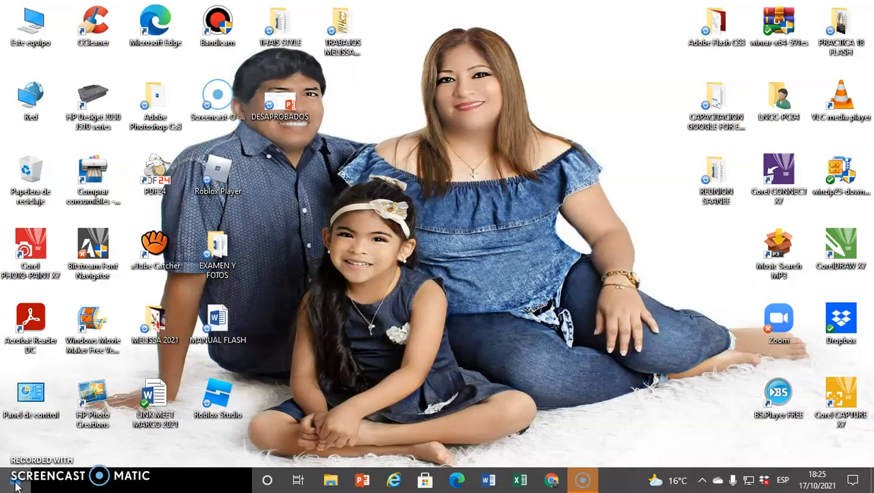
left_click(16, 485)
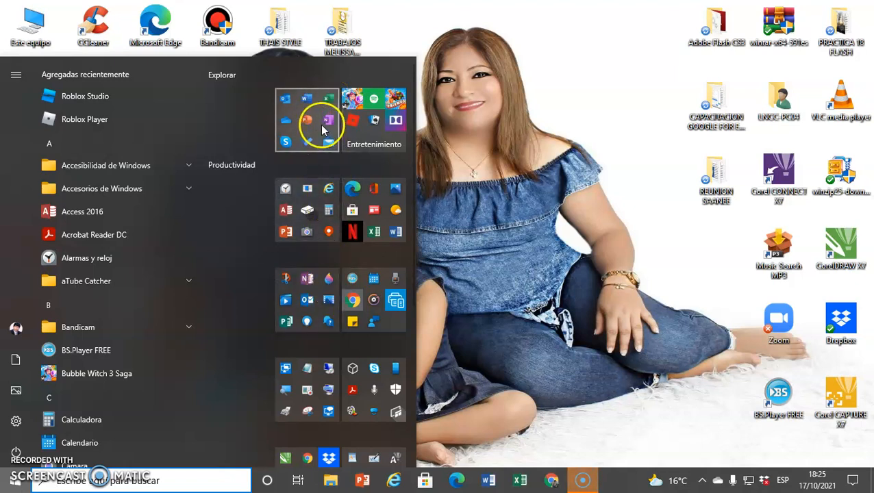
left_click(509, 119)
left_click(72, 481)
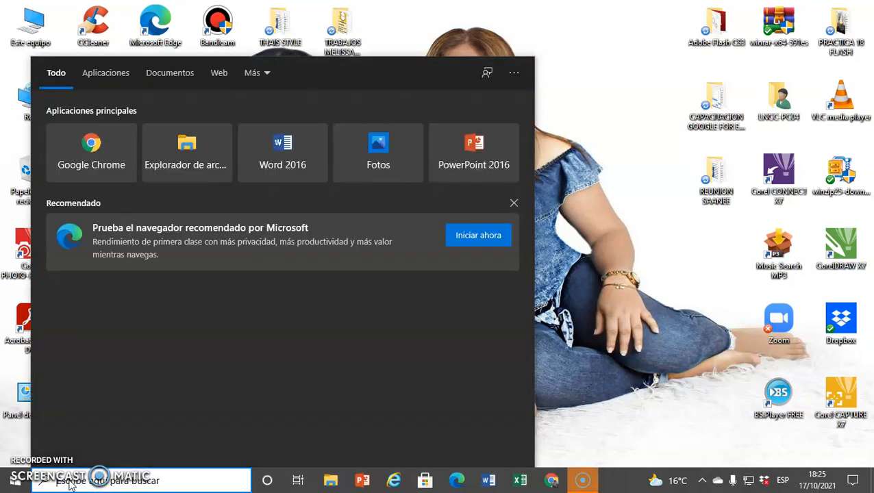
type("pXCEL")
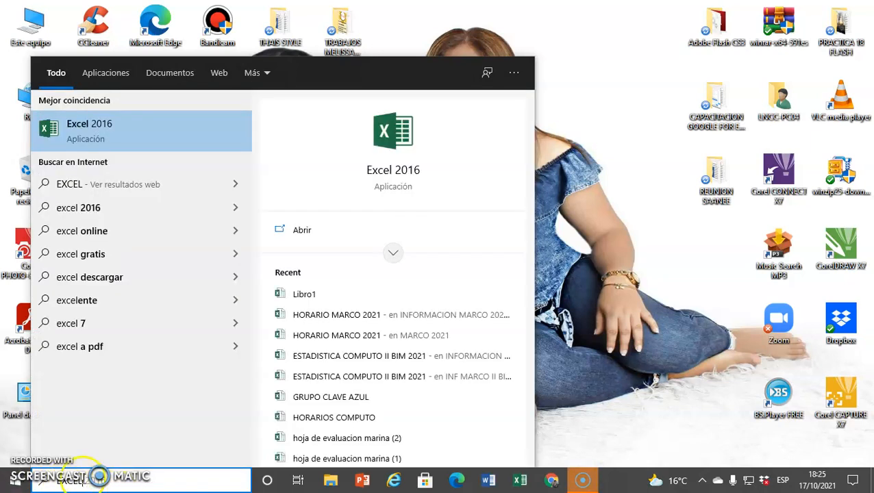
left_click(104, 120)
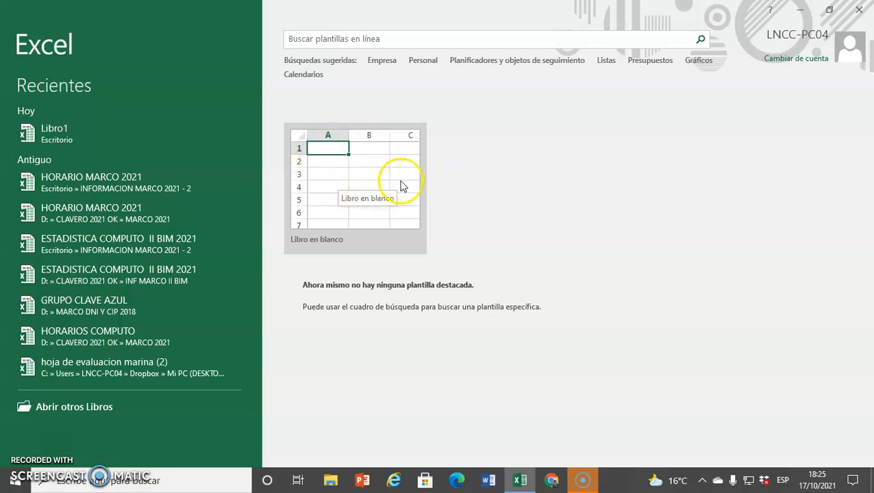
left_click(362, 176)
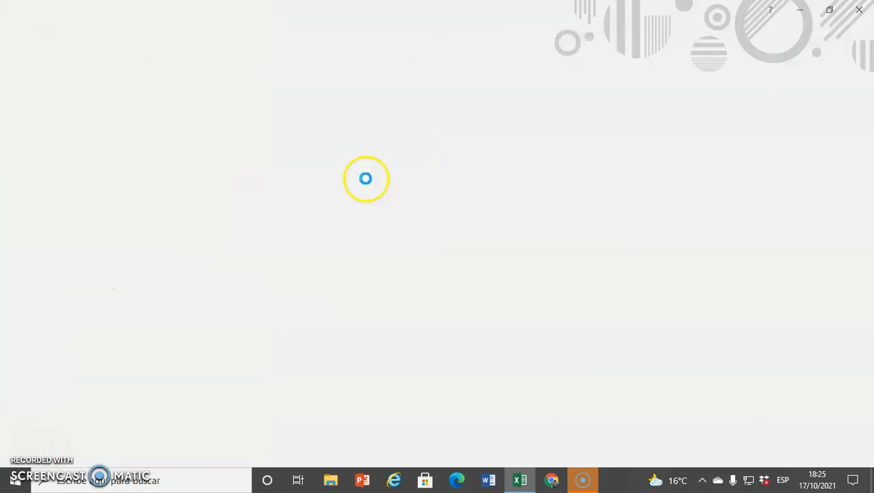
left_click(366, 181)
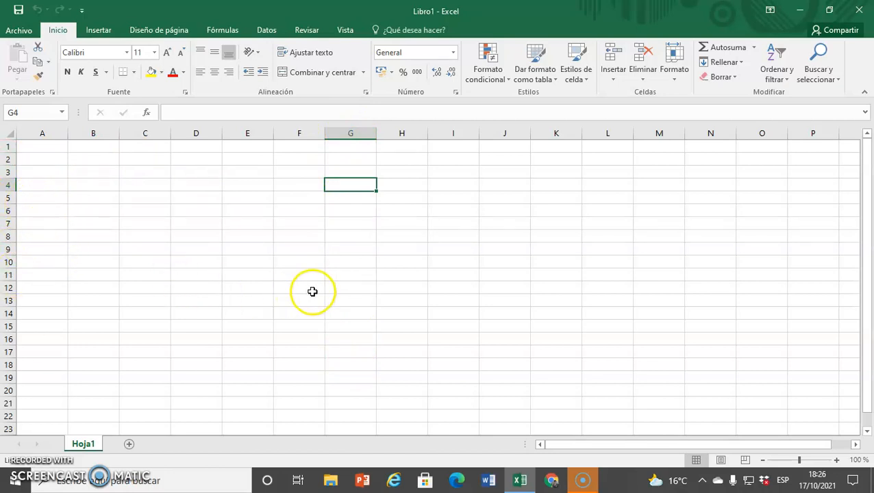
Select several cells, a column header, the name box and the formula bar to explore the worksheet layout
left_click(135, 186)
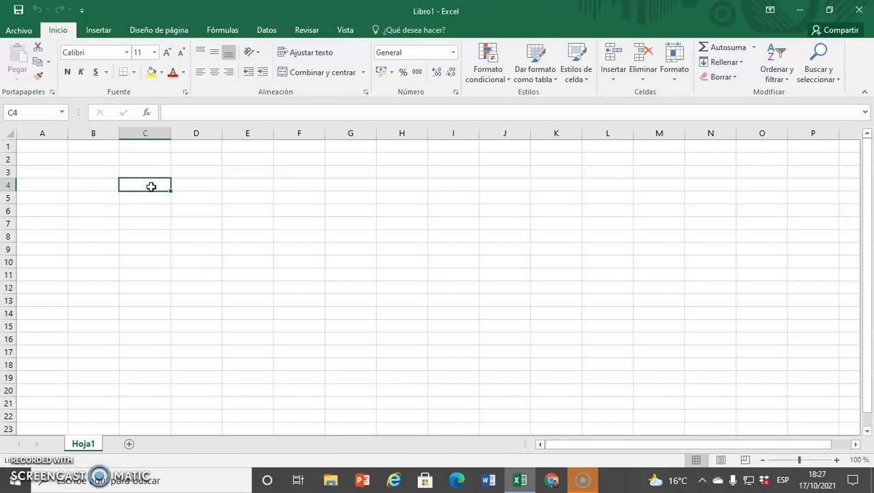
left_click(145, 129)
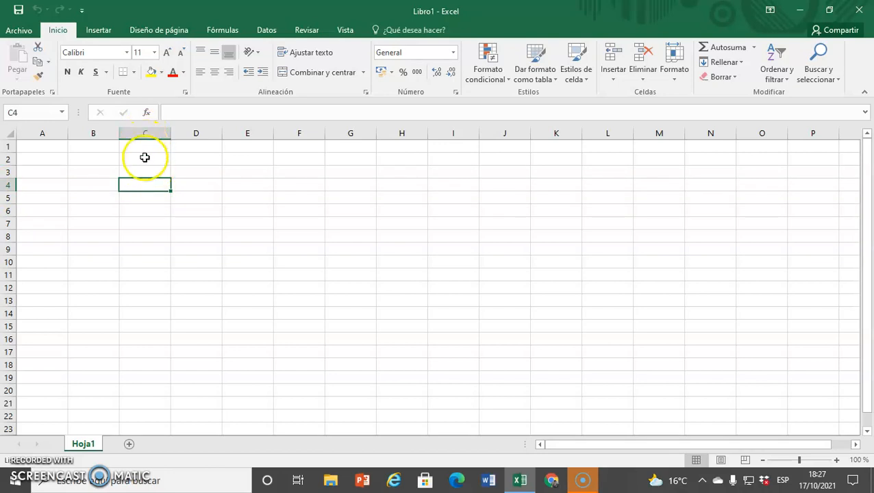
left_click(147, 187)
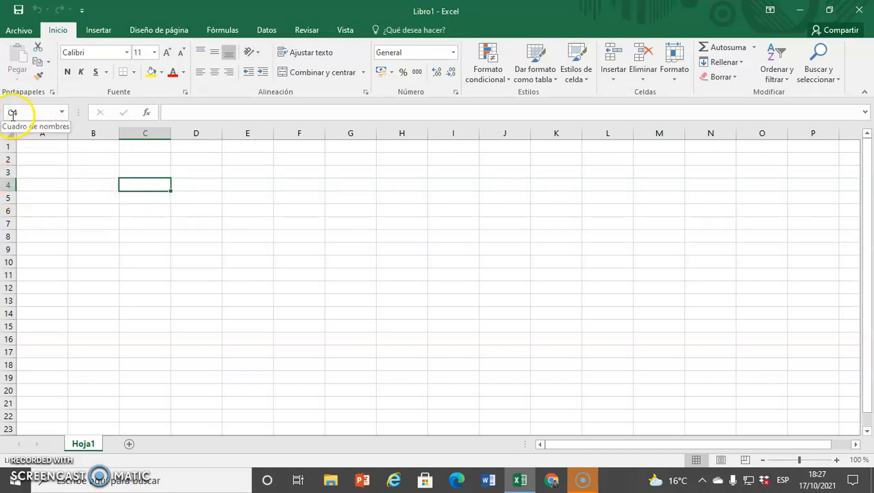
left_click(252, 187)
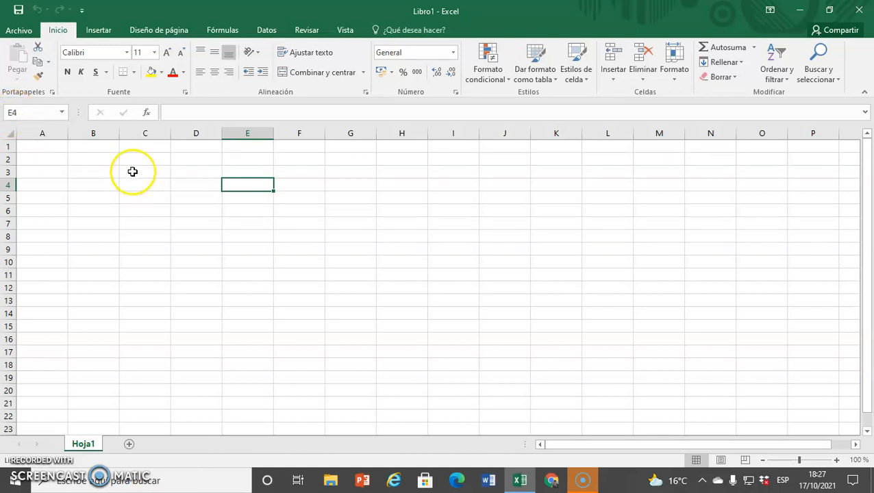
left_click(104, 171)
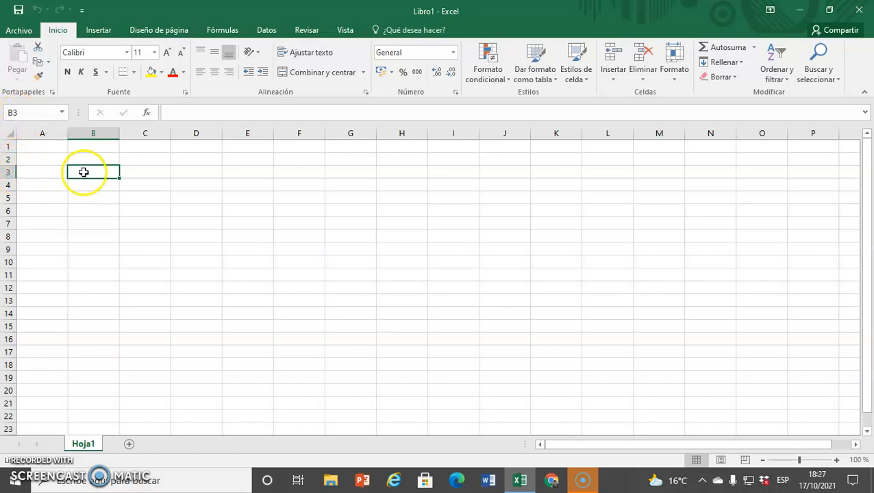
left_click(166, 112)
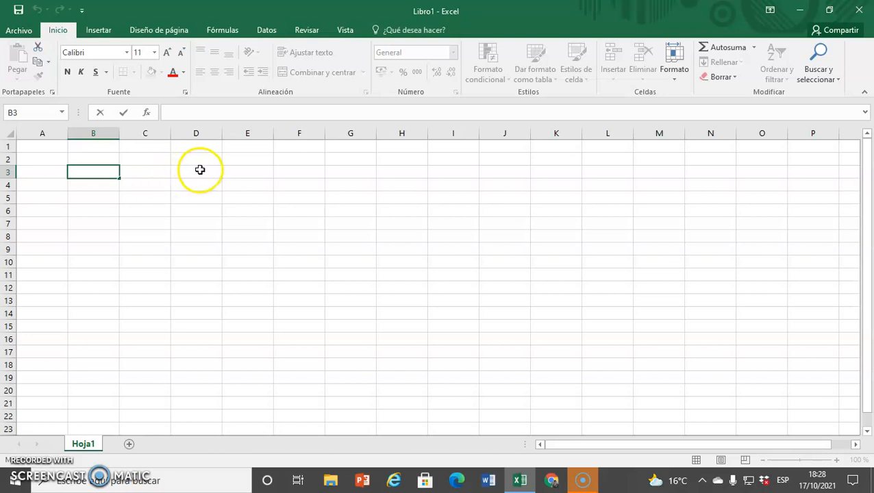
Enter the title REGISTRO DE EVALUACION 2021 in cell C2
left_click(142, 158)
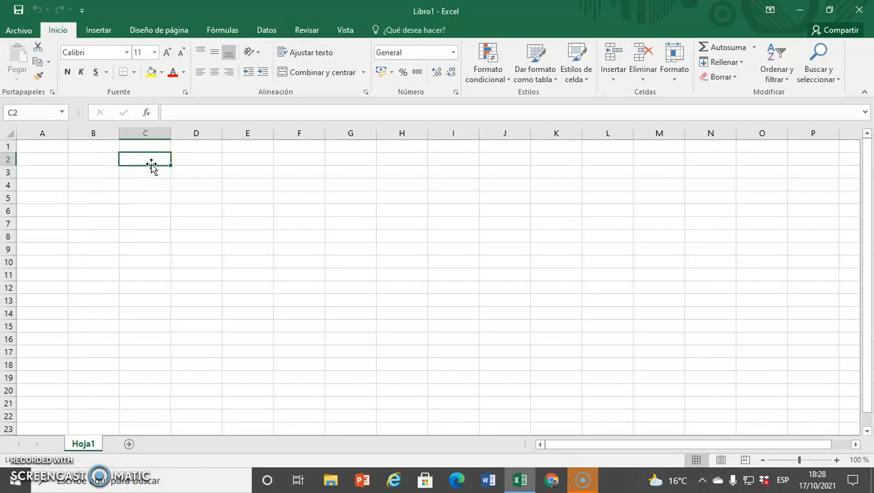
type("REGI")
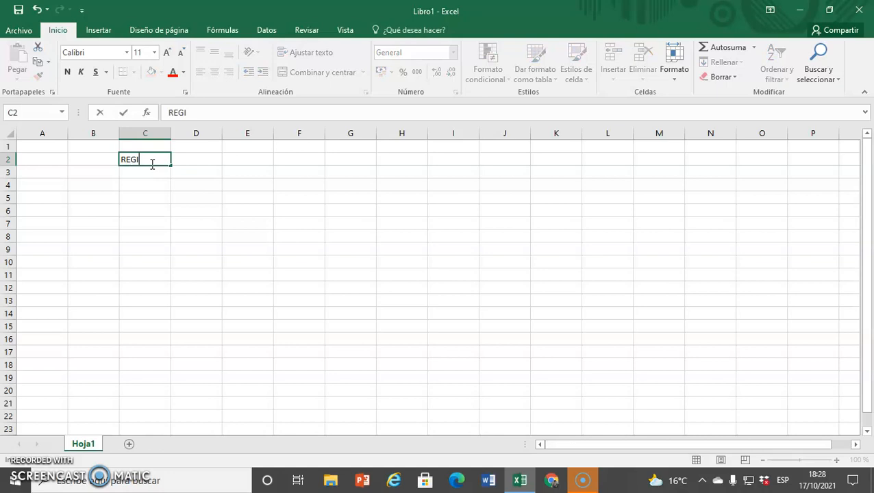
type("STRO DE")
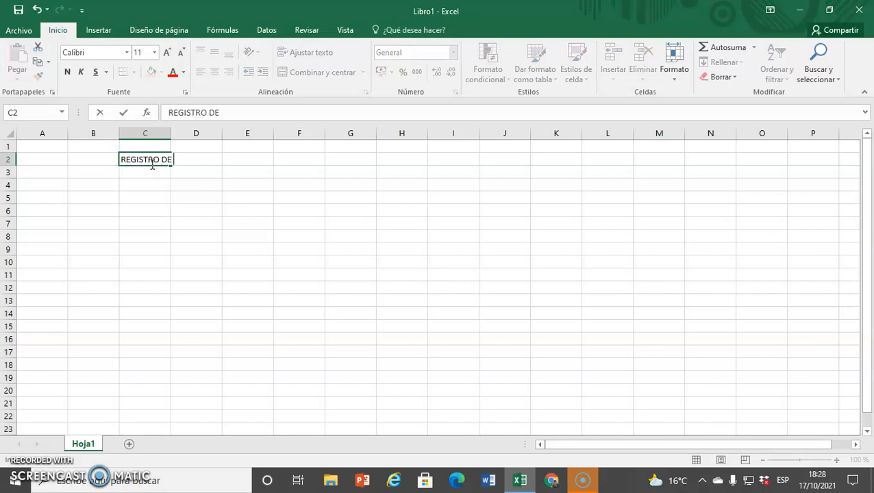
type(" EVALUACI")
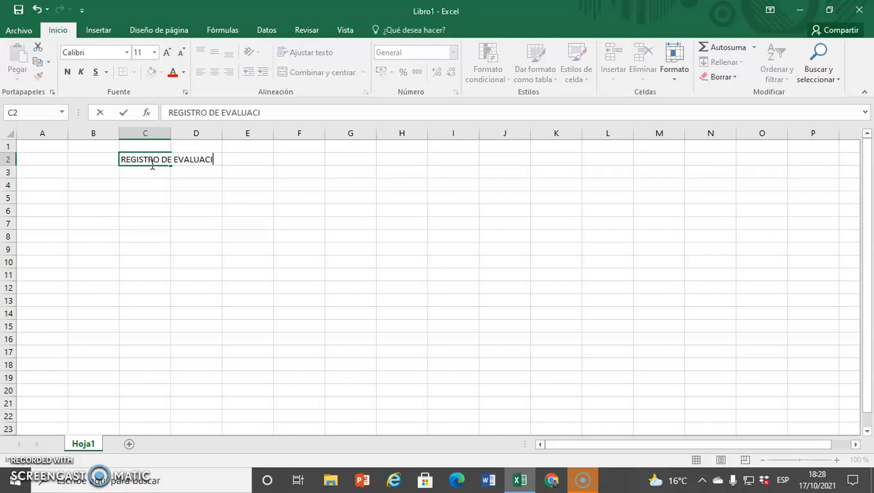
type("ON 2021")
key("Return")
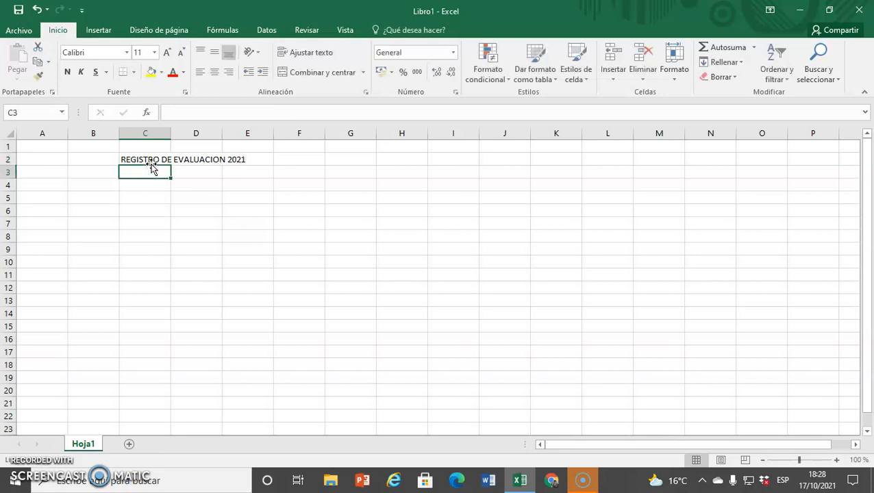
Enter the headers NOMBRE, APEELIDO, NOTA1 and NOTA2 across row 4 starting at B4
left_click(79, 187)
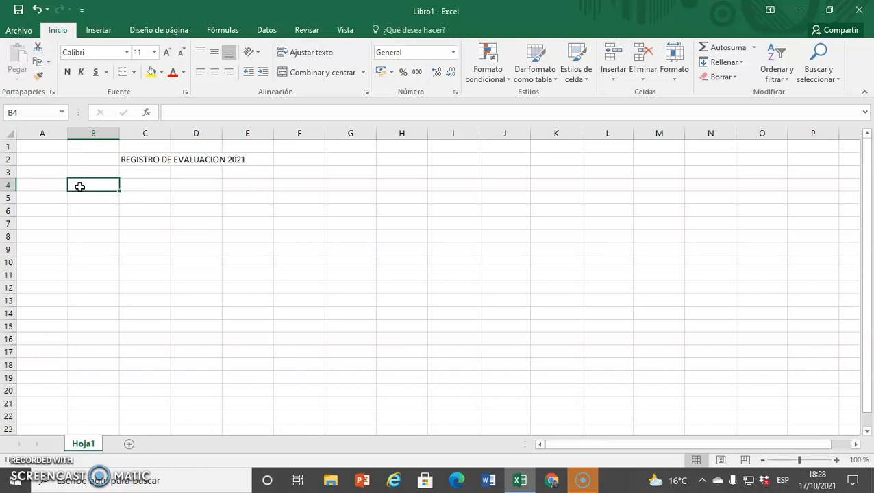
type("N")
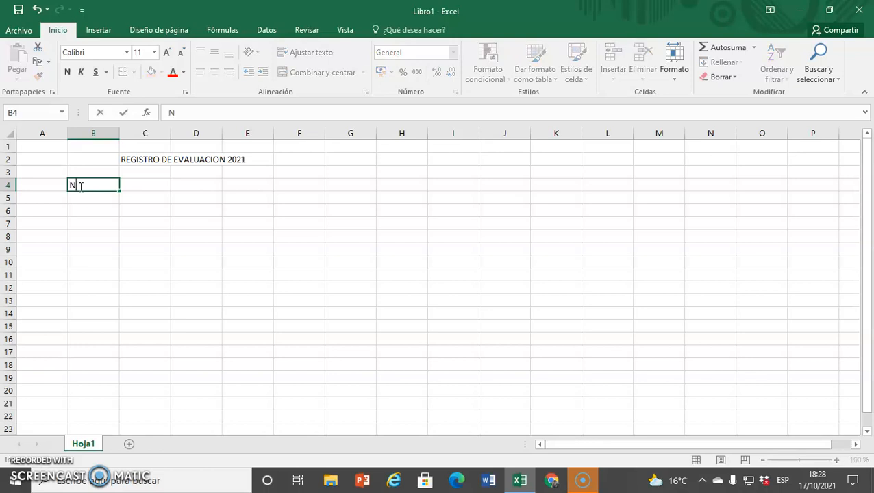
type("OMBRE")
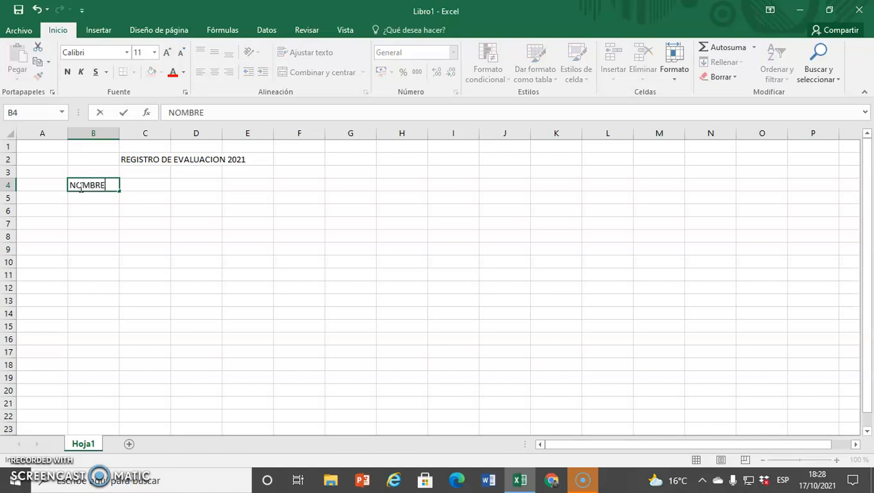
key("Tab")
type("APEELIDO")
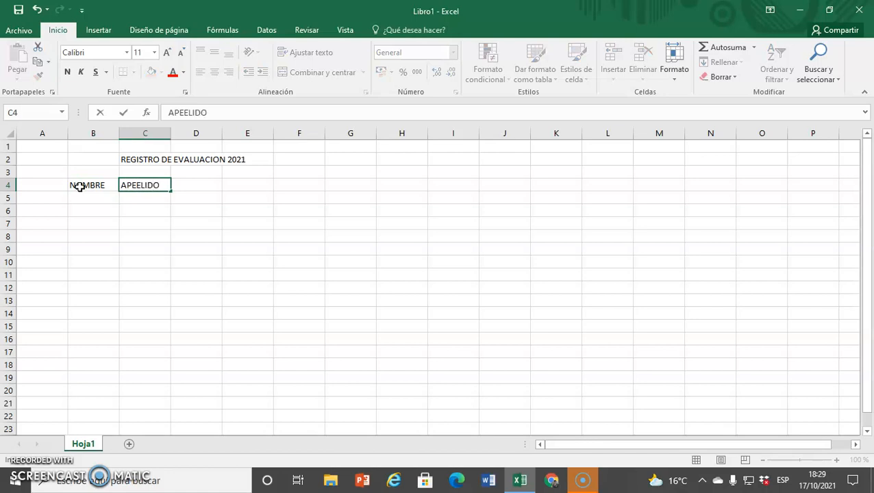
key("Tab")
type("NOTA1")
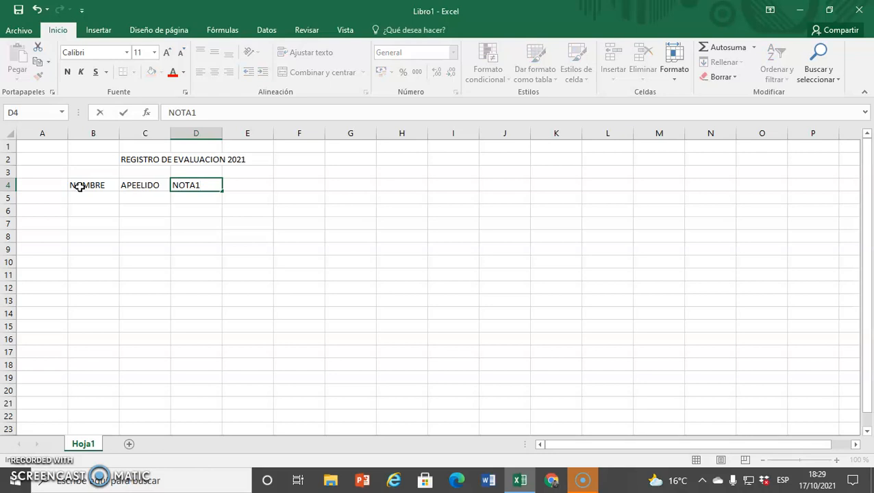
key("Tab")
type("NOTA2")
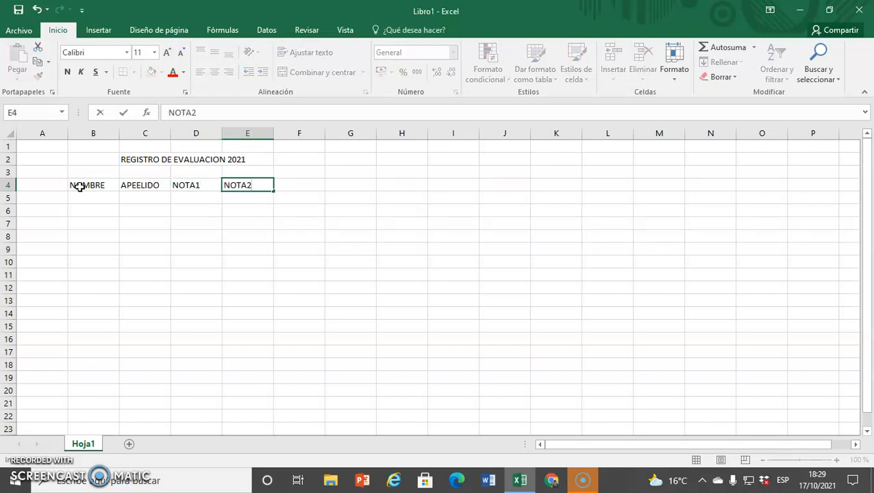
Continue the row 4 headers with NOTA3, NOTA4, PUNTAJE and PROMEDIO
key("Tab")
type("N")
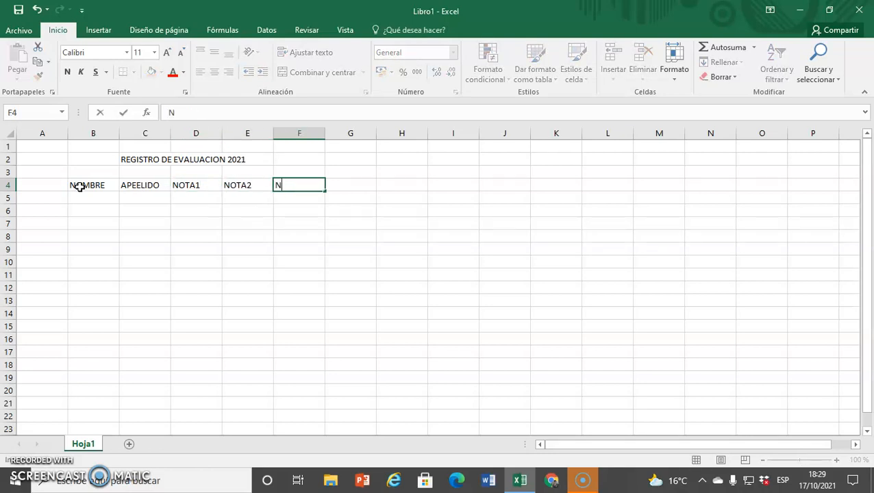
type("OTA3")
key("Tab")
type("NOTA")
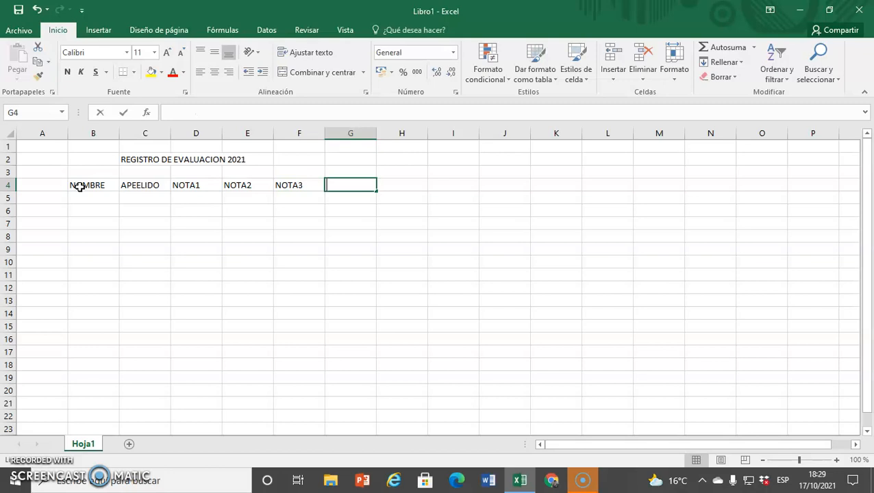
type("4")
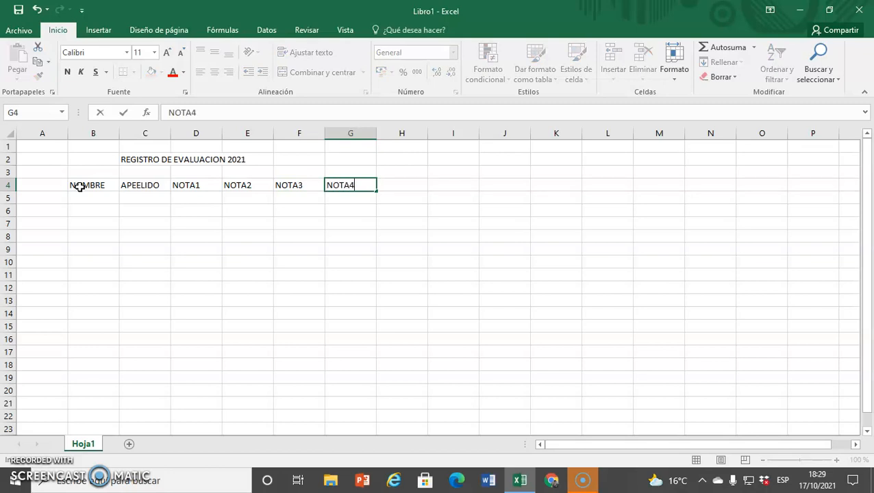
key("Tab")
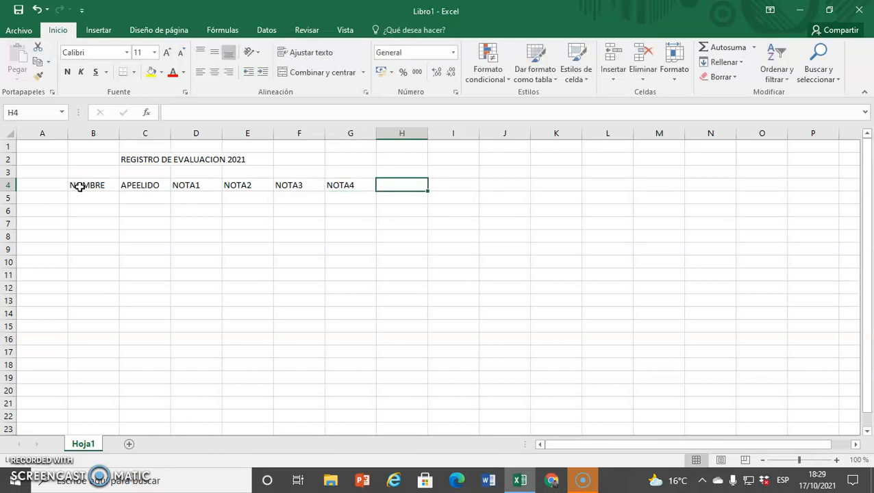
type("PUNT")
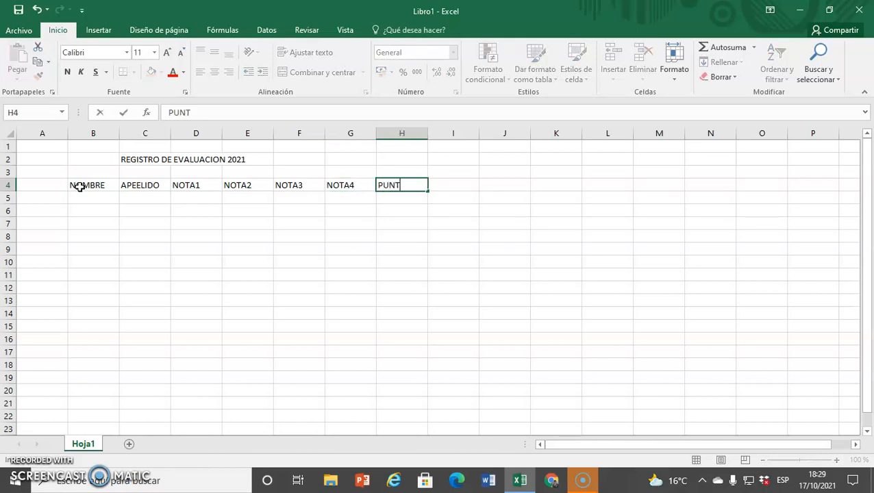
type("AJE")
key("Tab")
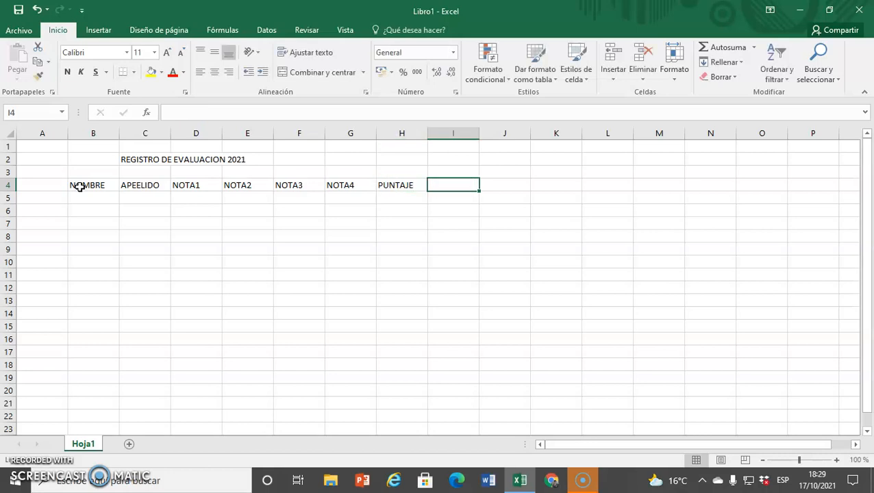
type("PROMEDIO")
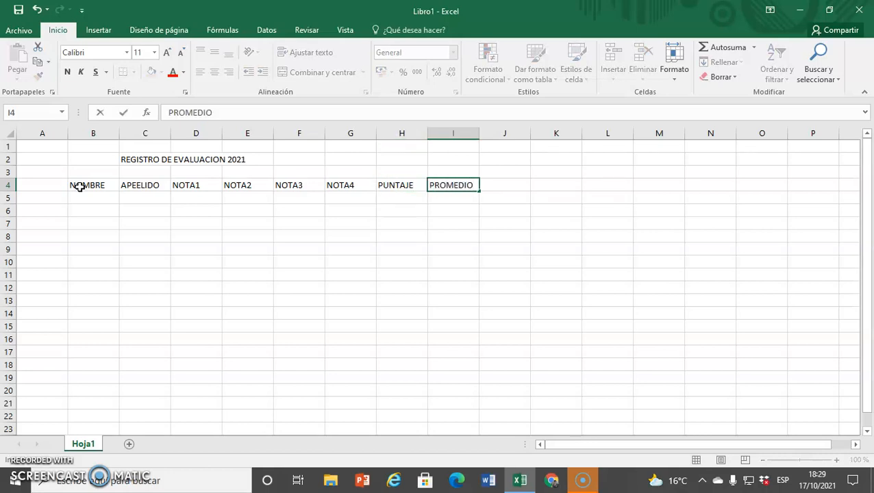
key("Return")
Enter four student first names down column B from B6 to B9
key("Down")
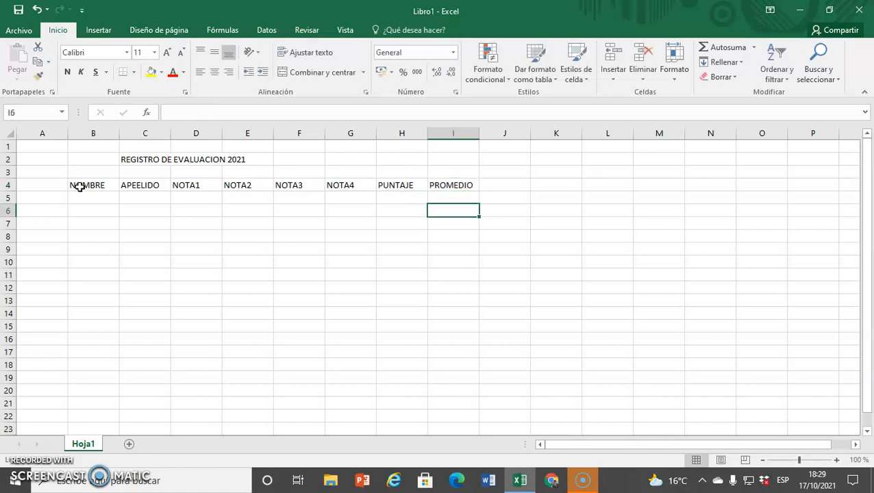
key("Left")
key("Left")
key("Left")
key("Left")
key("Left")
key("Left")
key("Left")
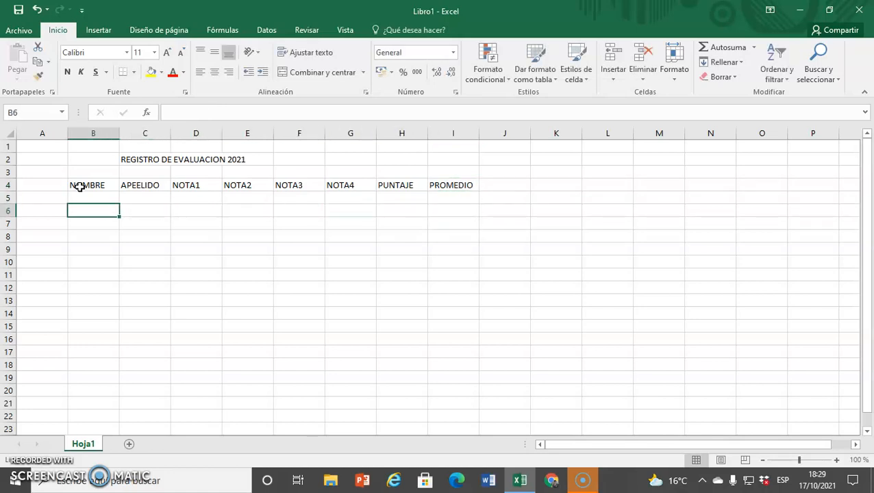
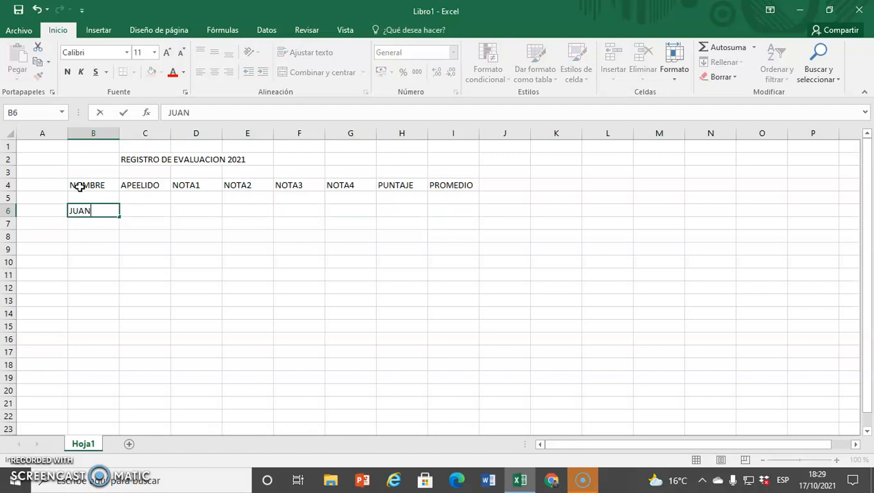
key("Return")
key("Return")
key("Return")
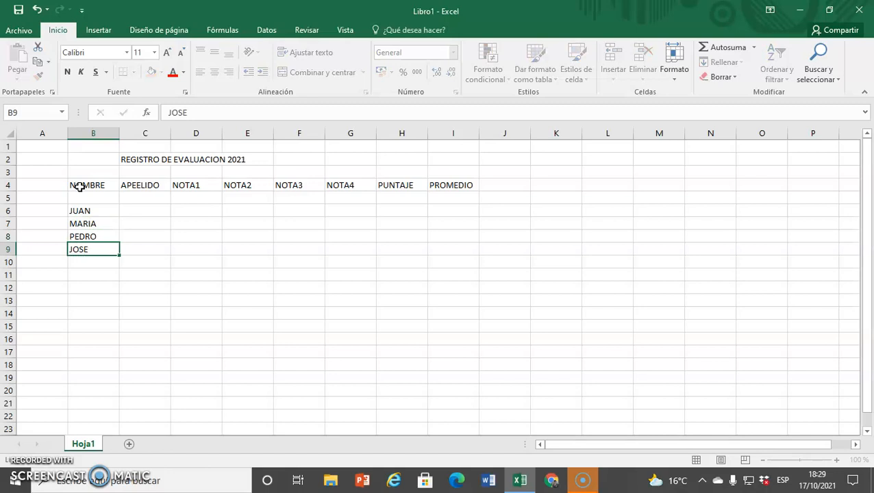
Enter the first student's surname in C6 under APEELIDO
key("Return")
key("Up")
key("Up")
key("Up")
key("Up")
key("Right")
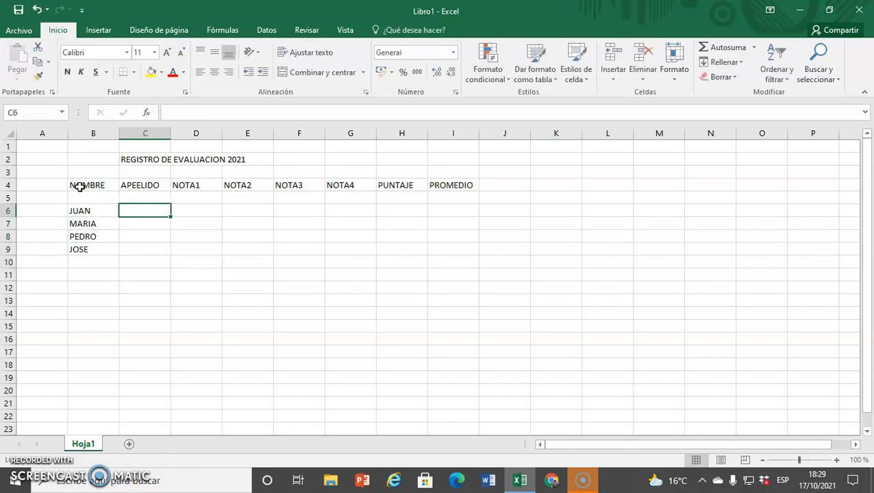
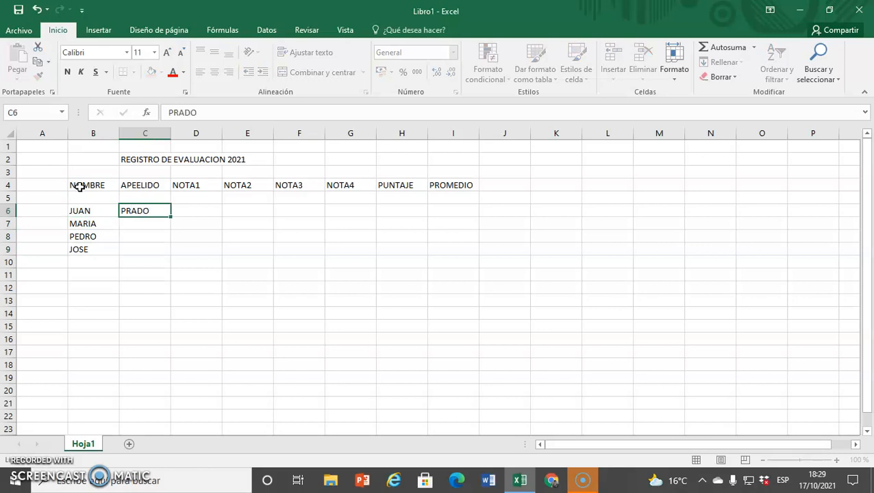
key("Tab")
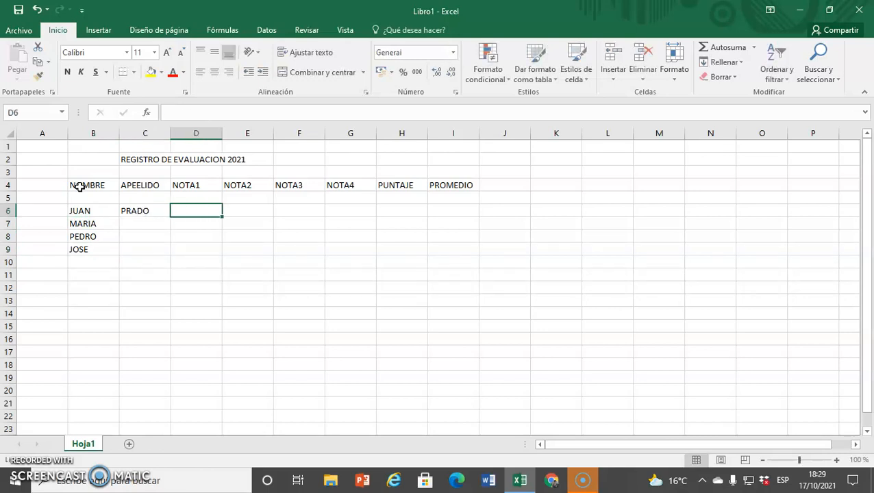
type("RUIZ")
key("Tab")
type("LOPEZ")
key("Tab")
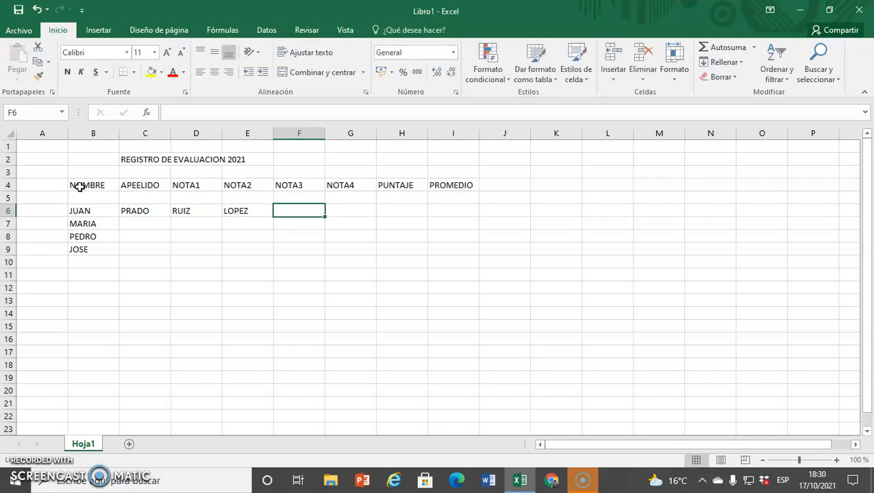
key("BackSpace")
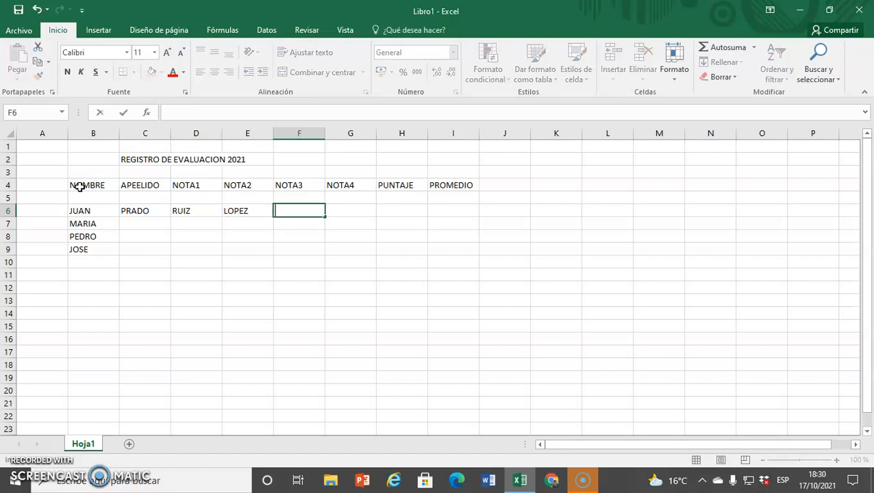
left_click(186, 210)
key("Delete")
left_click(230, 211)
key("Delete")
Enter the remaining three students' surnames down column C from C7 to C9
left_click(156, 222)
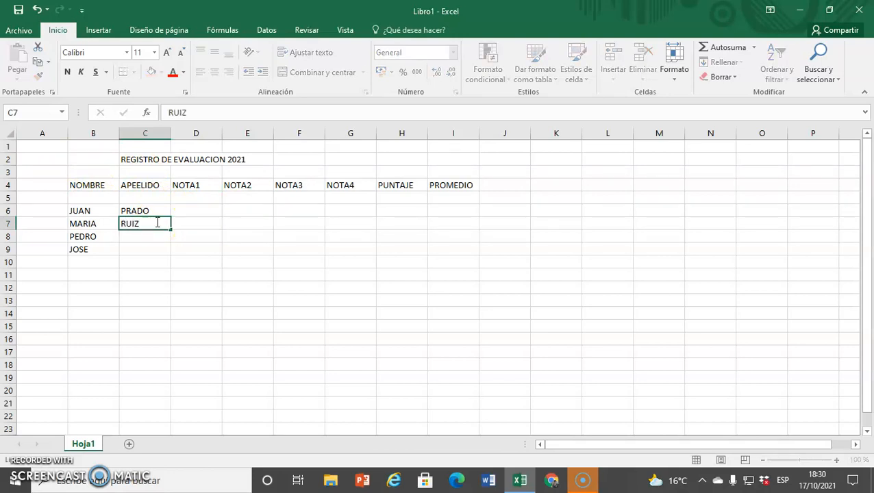
key("Return")
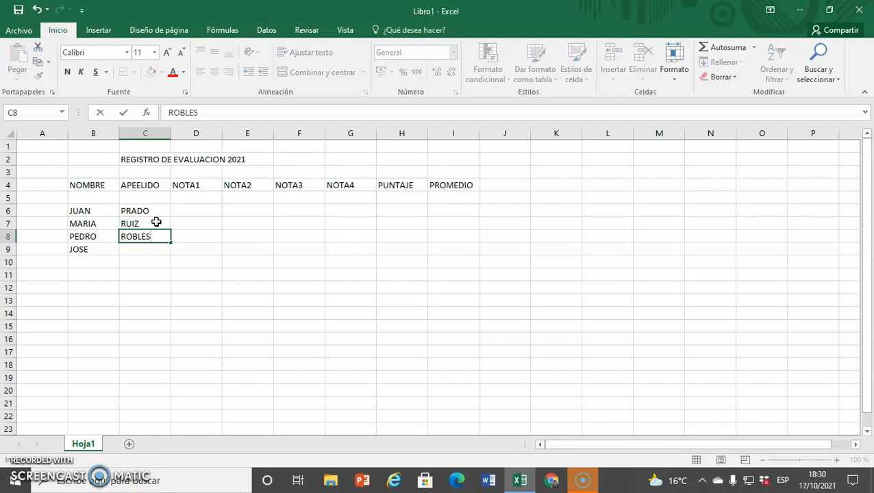
key("Return")
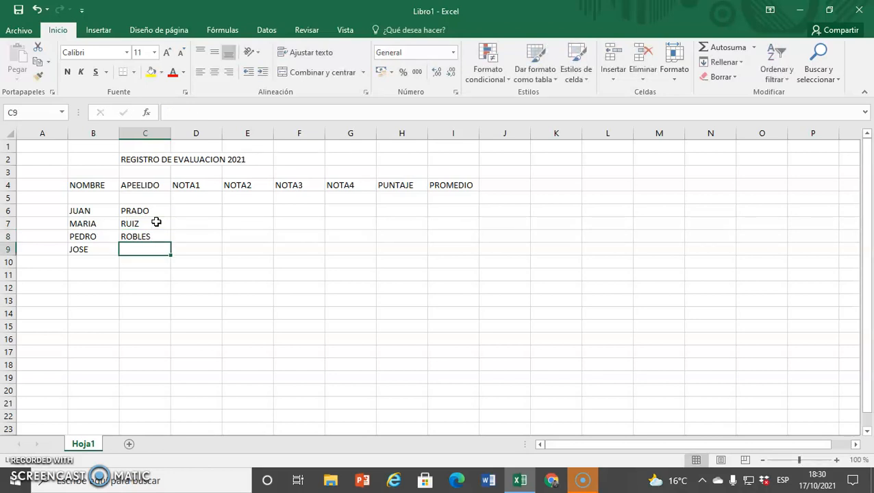
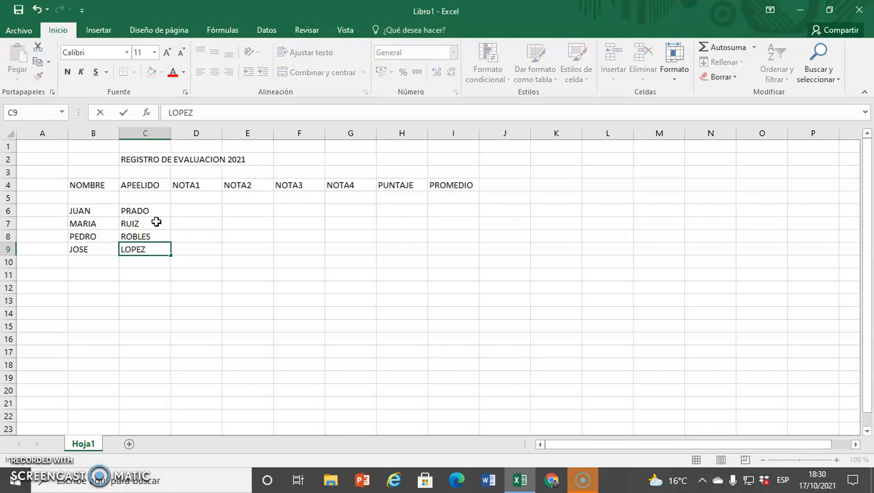
key("Return")
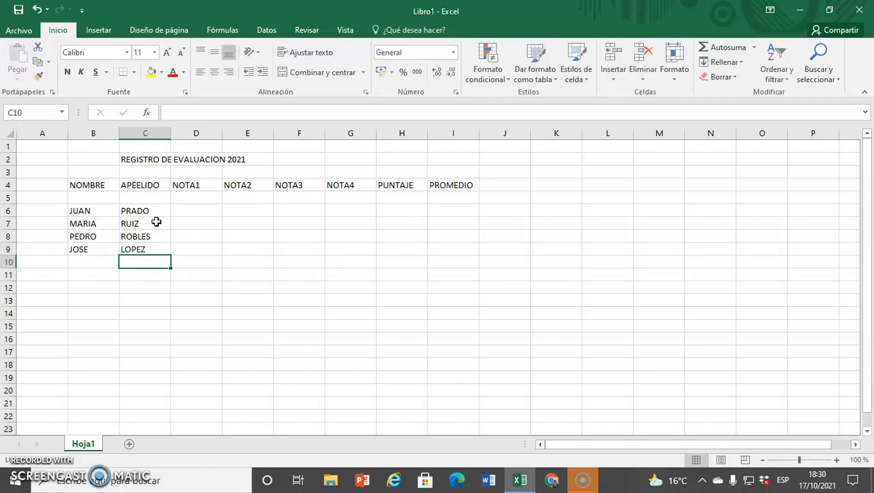
Enter the NOTA1 grades 15, 16, 10 and 15 in D6 to D9
left_click(188, 212)
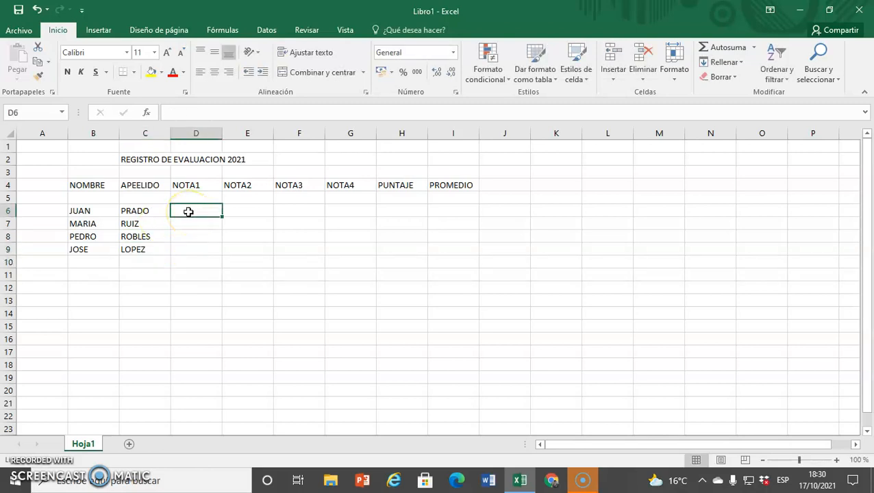
type("15")
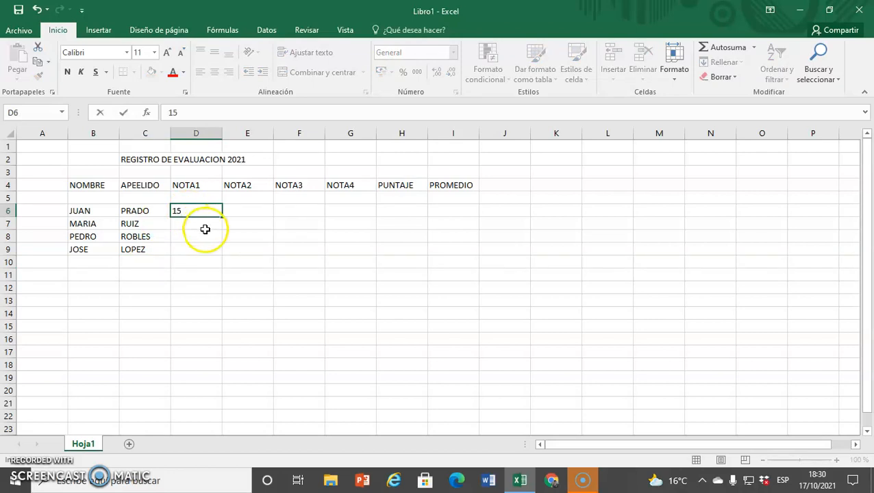
left_click(200, 220)
type("16")
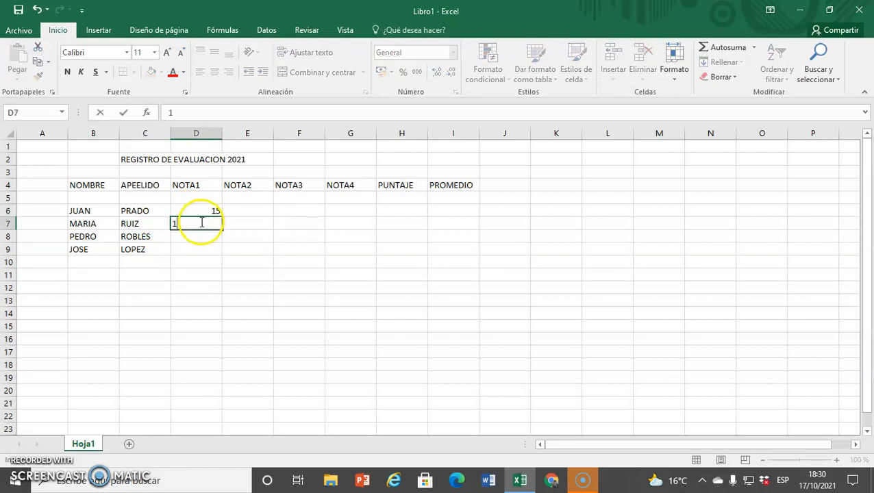
left_click(206, 239)
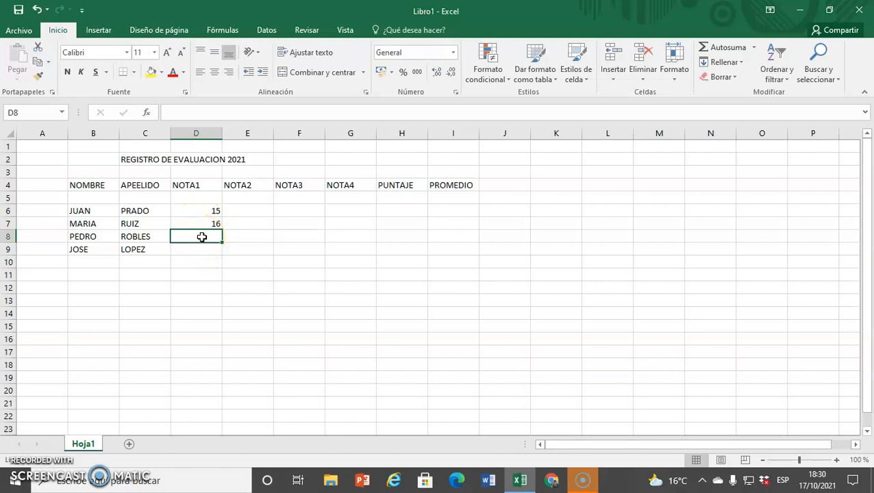
type("1")
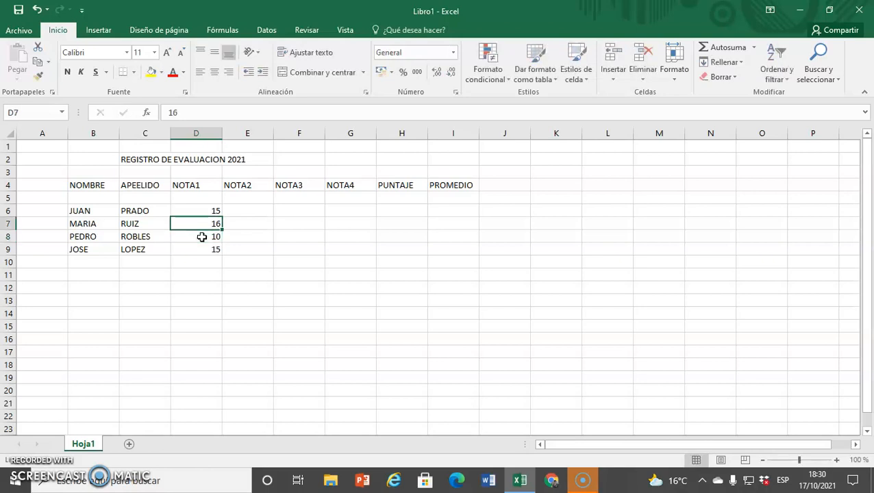
key("Left")
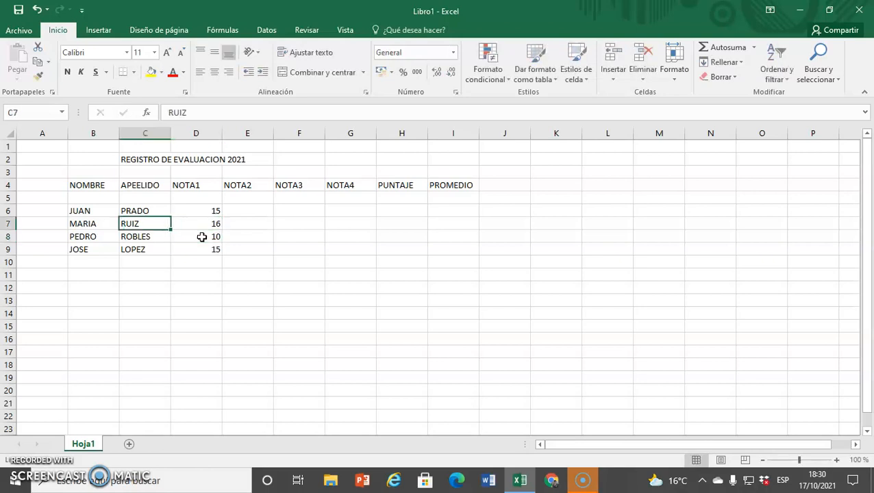
key("Left")
key("Up")
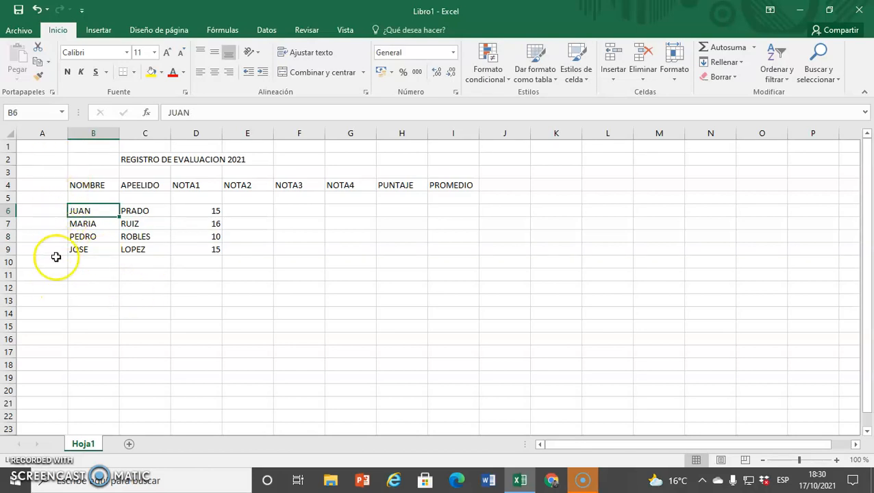
Enter the NOTA2 grades 18, 19, 8 and 11 in E6 to E9
left_click(216, 211)
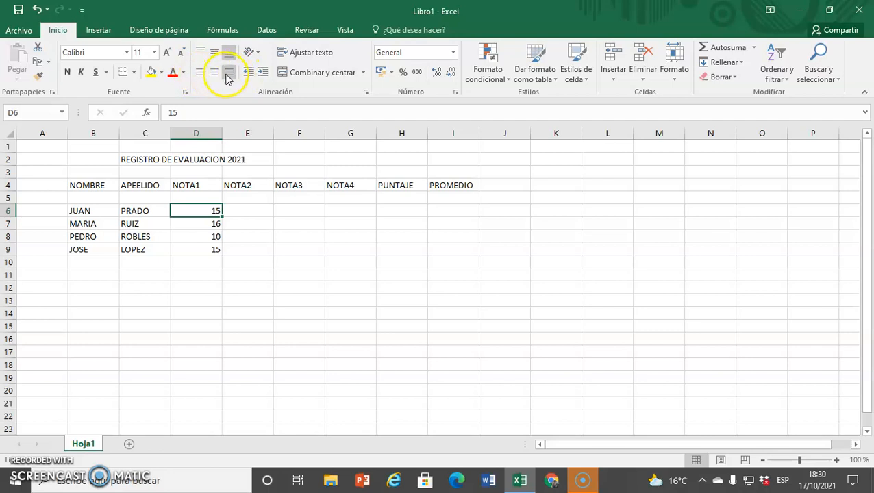
left_click(250, 208)
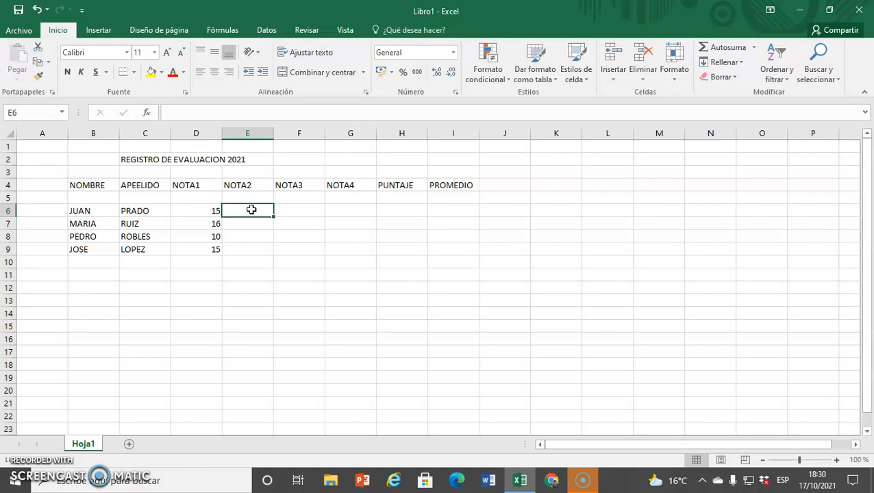
type("18")
key("Return")
type("18")
key("BackSpace")
type("9")
key("Return")
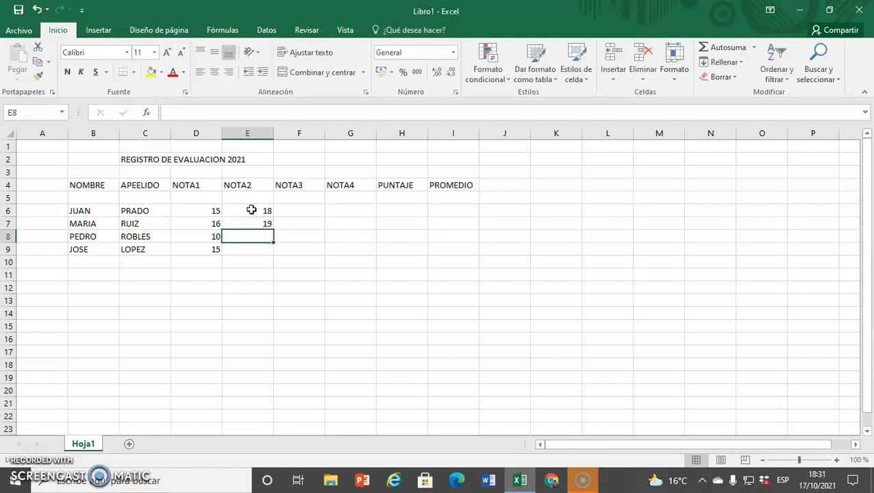
type("8")
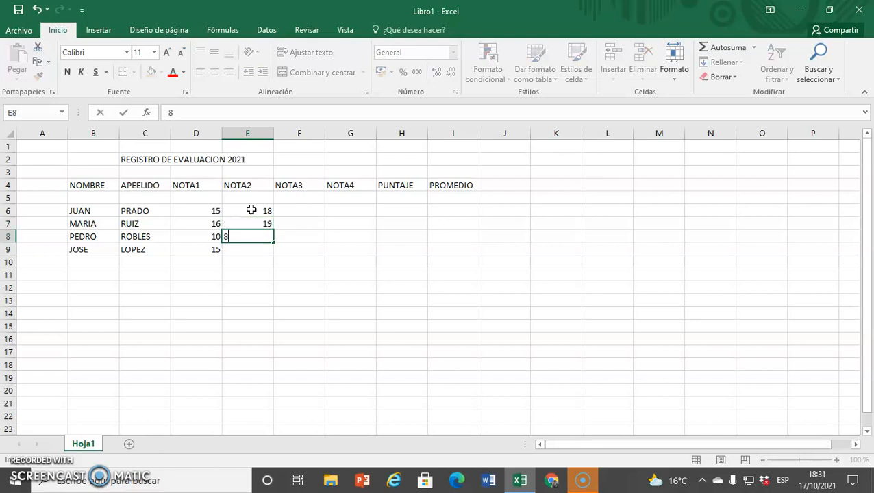
key("Return")
type("11")
key("Return")
key("Up")
key("Up")
key("Up")
key("Up")
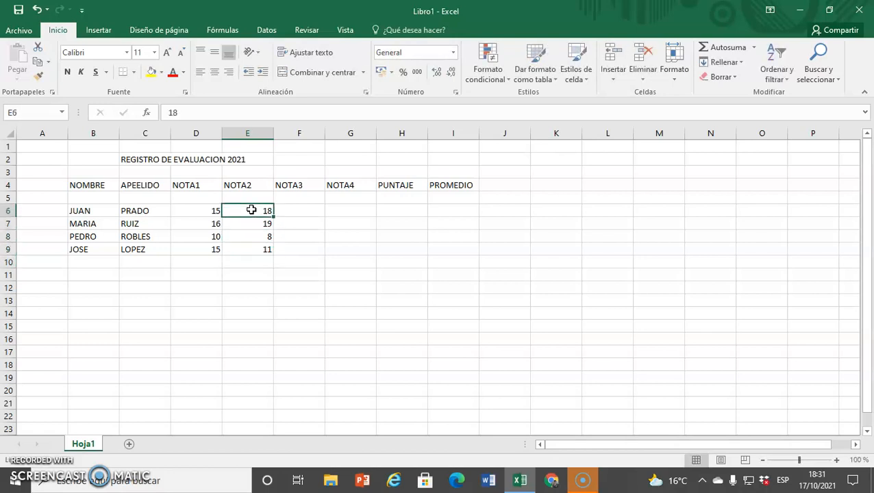
Enter the first student's NOTA3 grade 17 and NOTA4 grade 12 in F6 and G6
key("Right")
type("17")
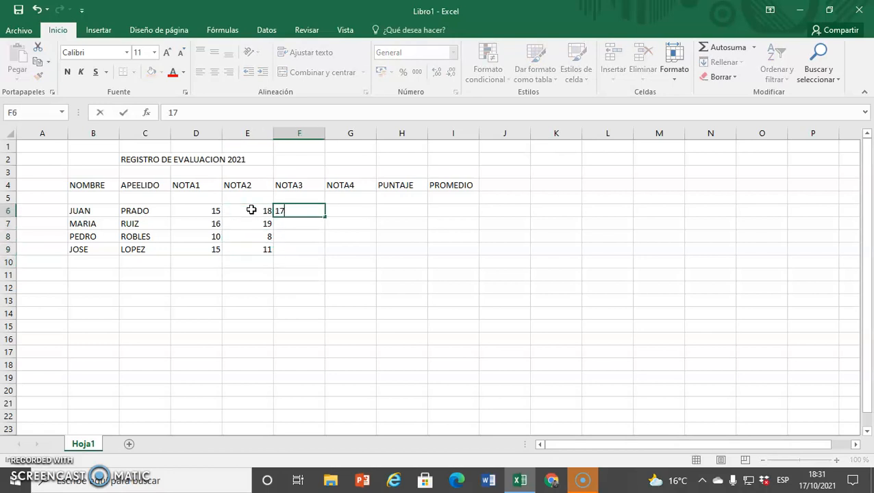
key("Right")
type("12")
key("Right")
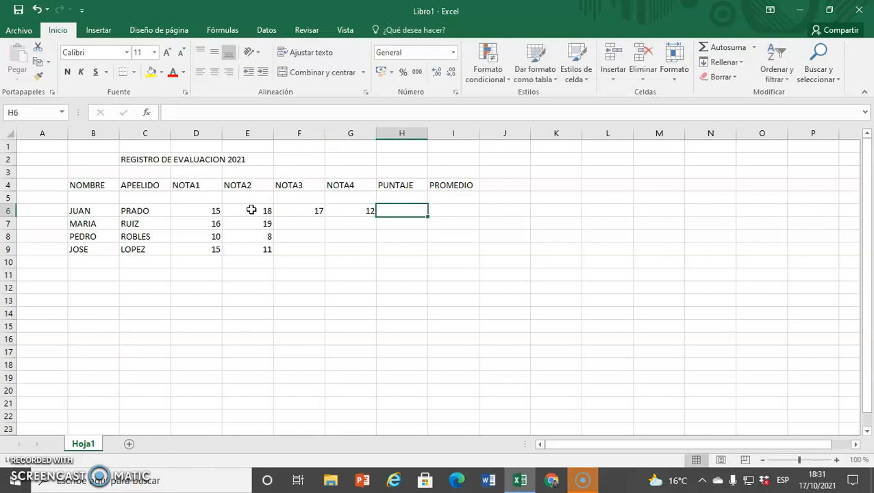
Enter the NOTA3 grades 16, 13 and 18 in F7 to F9
key("Left")
key("Down")
key("Left")
type("16")
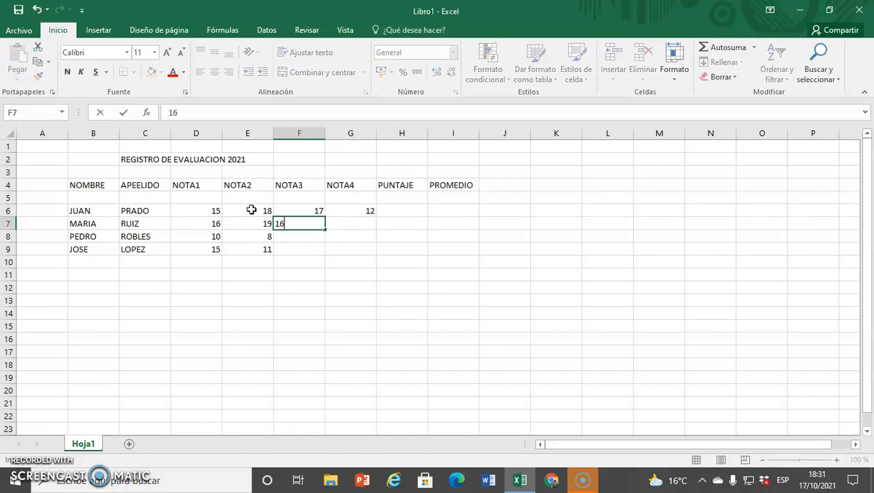
key("Return")
type("13")
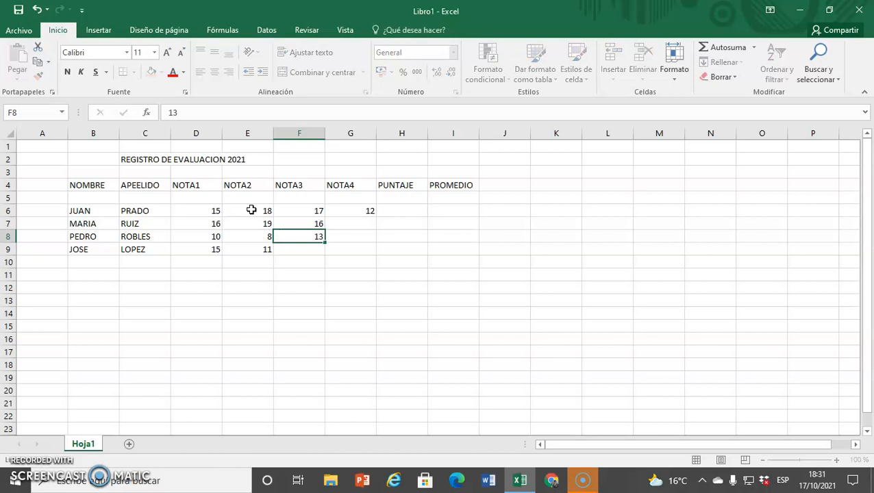
key("Return")
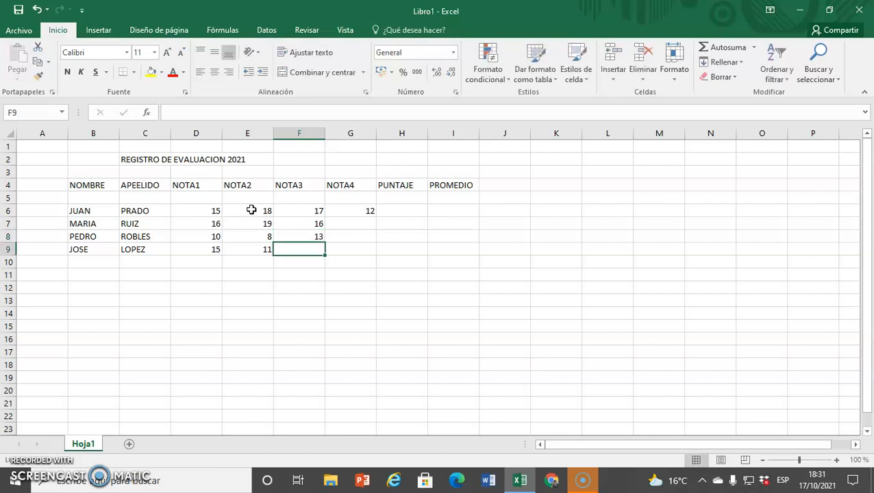
type("18")
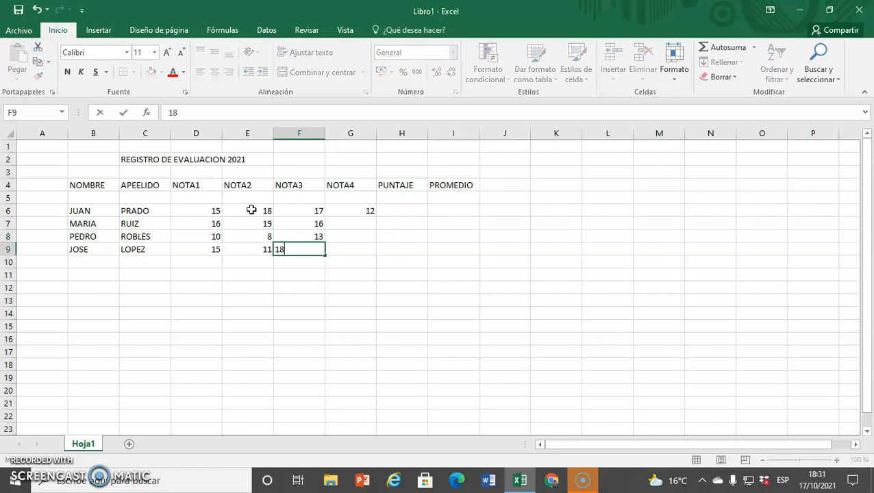
Enter the NOTA4 grades 18 in G9, 5 in G8 and 16 in G7
key("Tab")
type("18")
key("ctrl+Return")
key("Up")
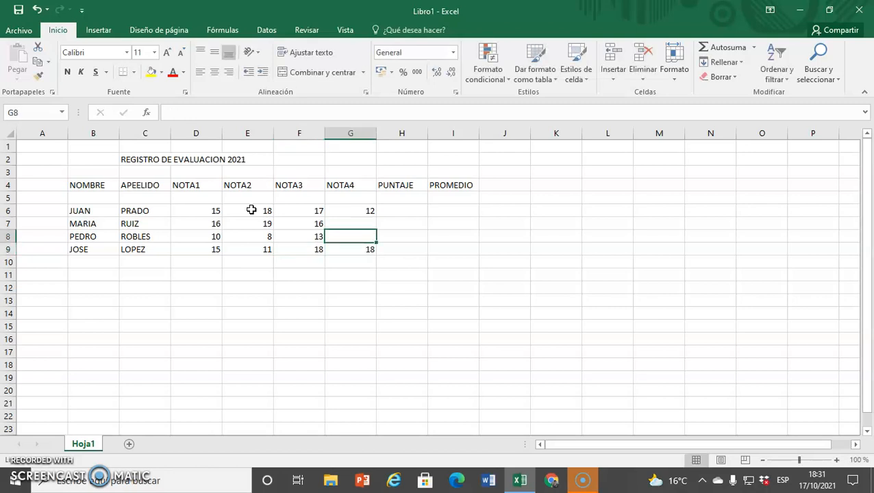
type("18")
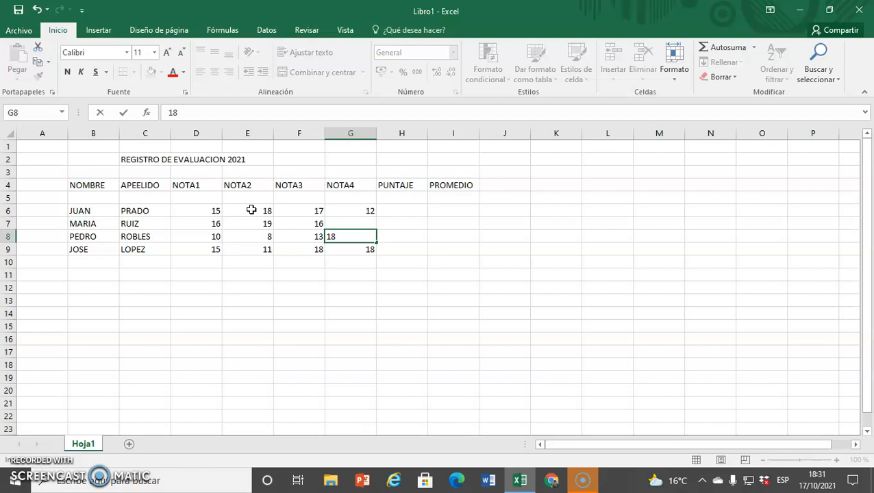
key("BackSpace")
key("BackSpace")
type("5")
key("Up")
type("16")
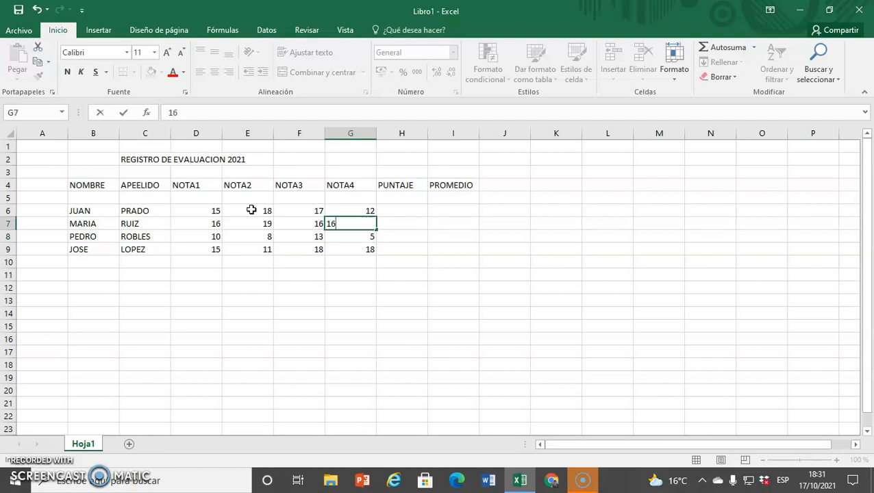
key("Right")
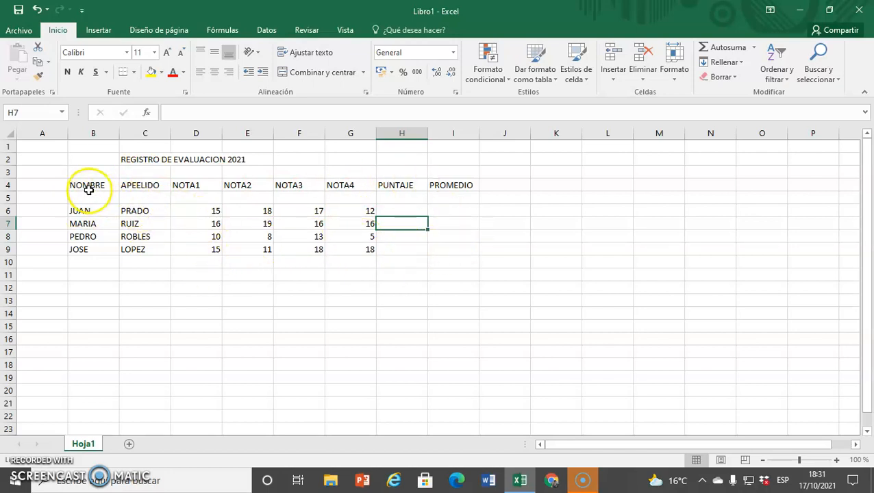
Enter a formula in H6 adding the first student's NOTA1, NOTA2 and NOTA3 cells (+D6+E6+F6)
left_click(395, 209)
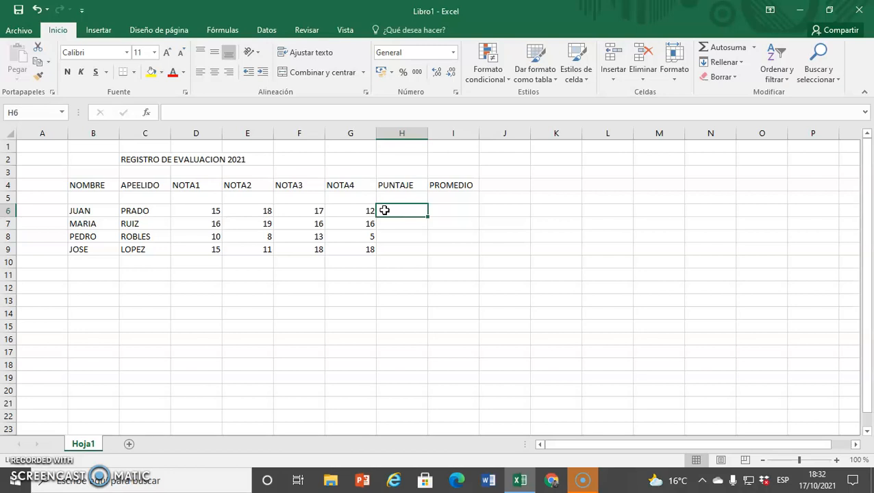
left_click(419, 214)
type("+")
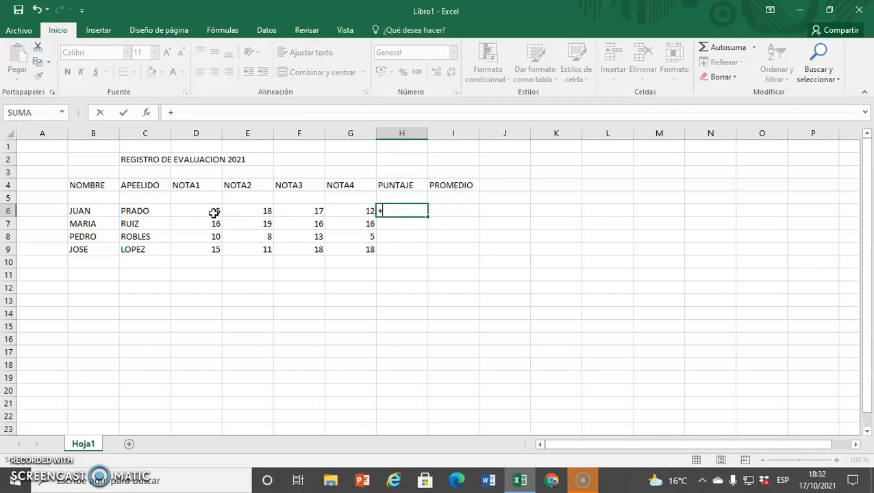
left_click(214, 213)
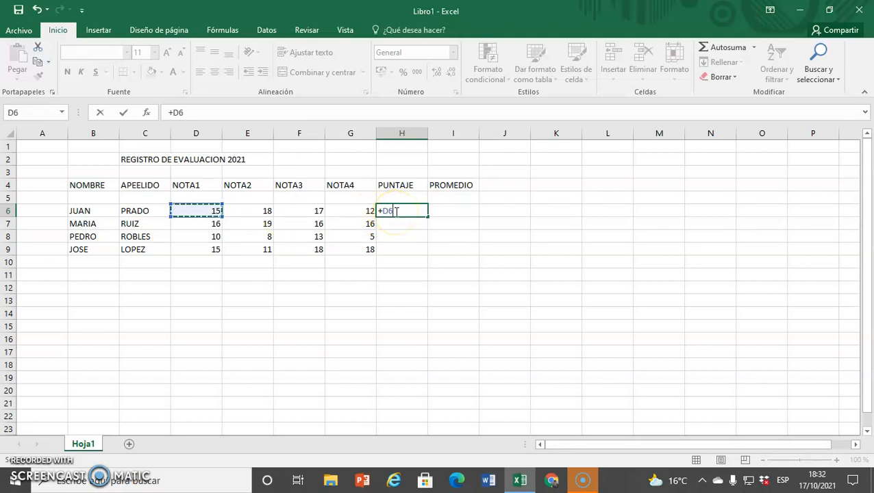
type("+")
left_click(265, 212)
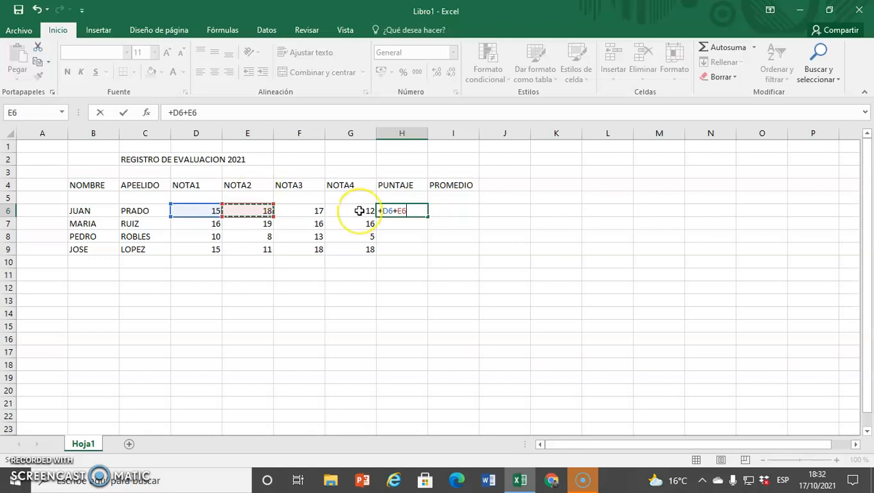
type("+")
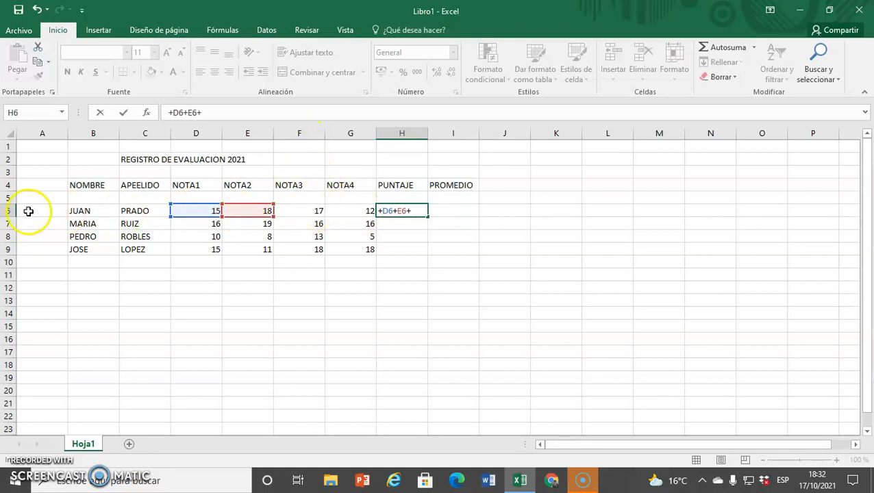
left_click(317, 212)
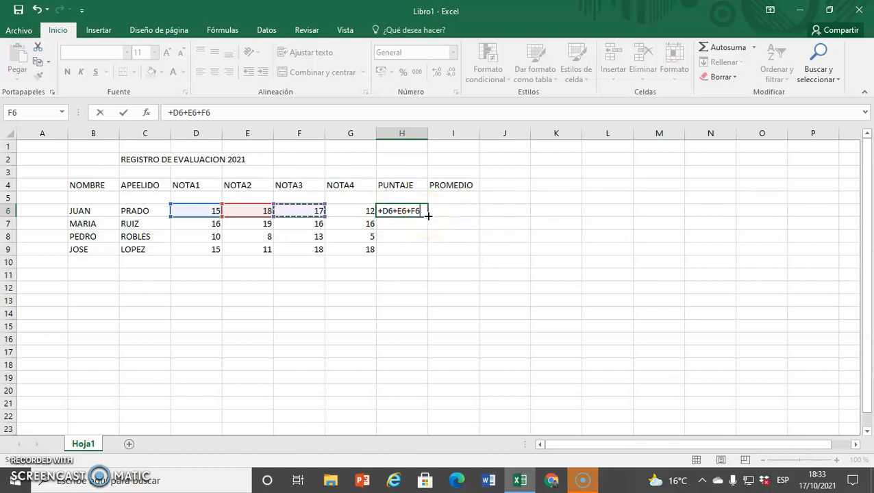
key("Return")
key("Return")
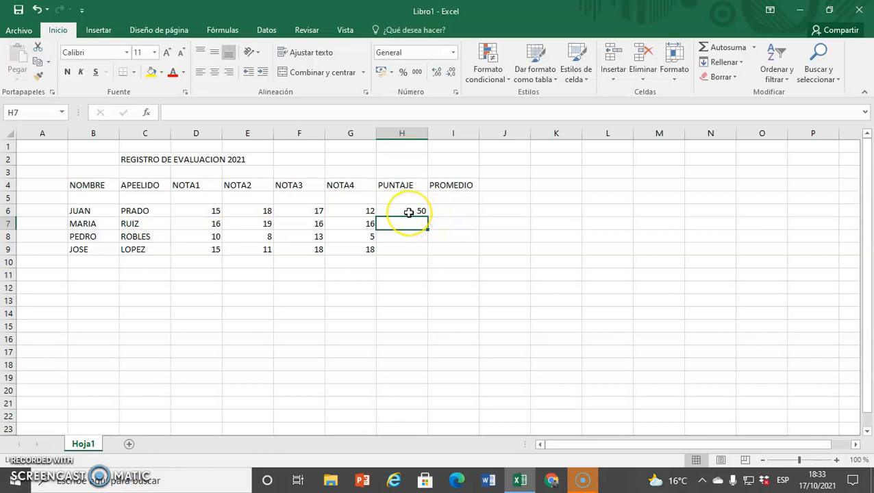
Enter the formula +D7+E7+F7 in H7 for the second student, accepting the suggested formula correction
left_click(408, 212)
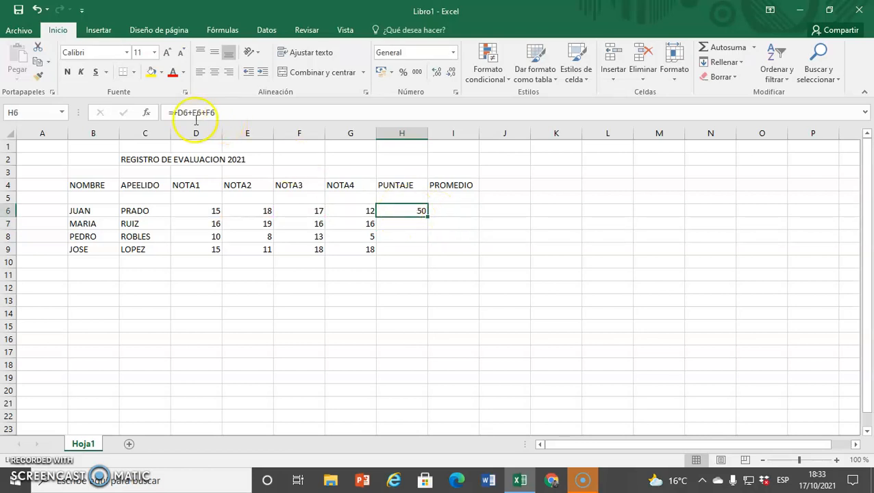
left_click(410, 225)
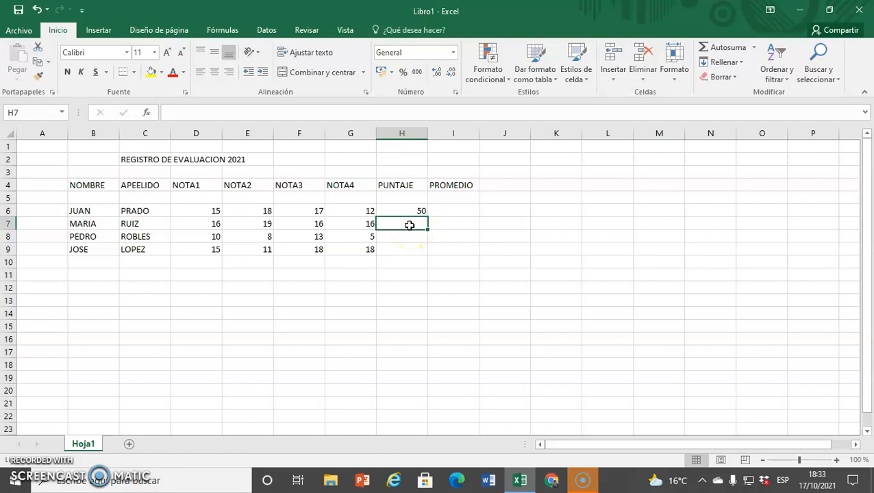
type("+")
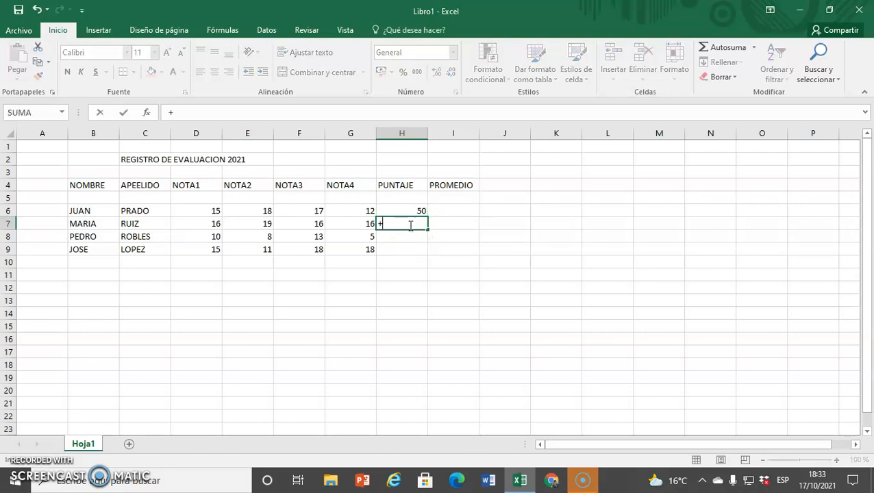
left_click(209, 225)
type("+")
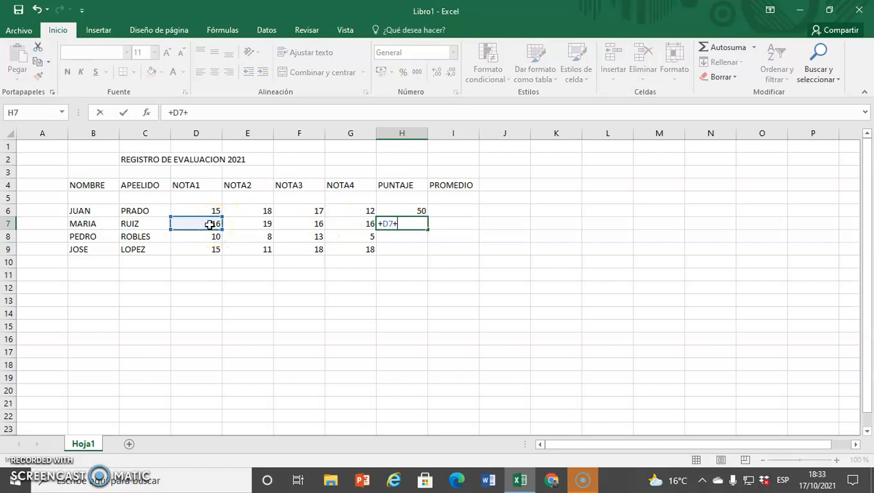
left_click(267, 225)
type("+")
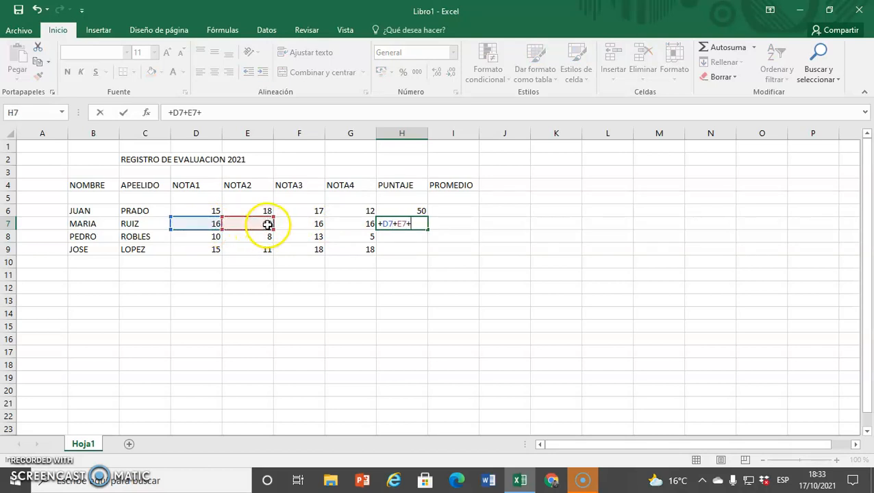
left_click(312, 223)
type("+")
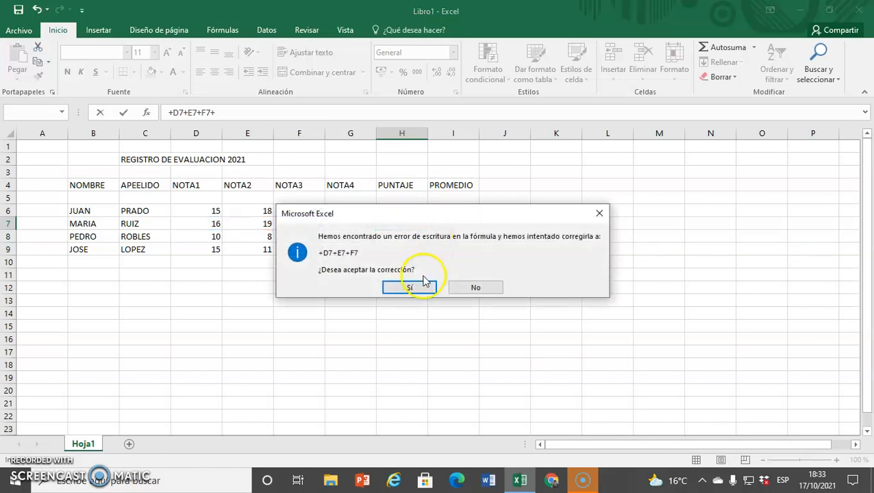
left_click(423, 290)
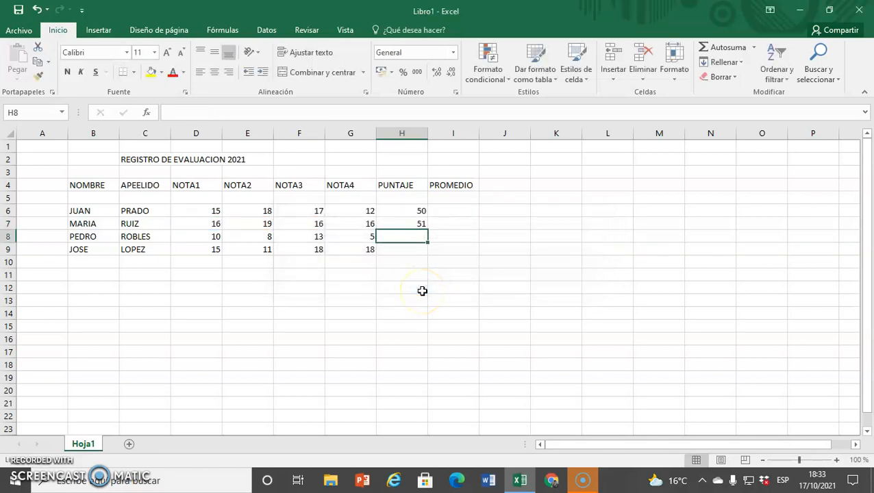
Copy the PUNTAJE formula from H7 down to H8 and H9, then review each PUNTAJE formula
left_click(415, 224)
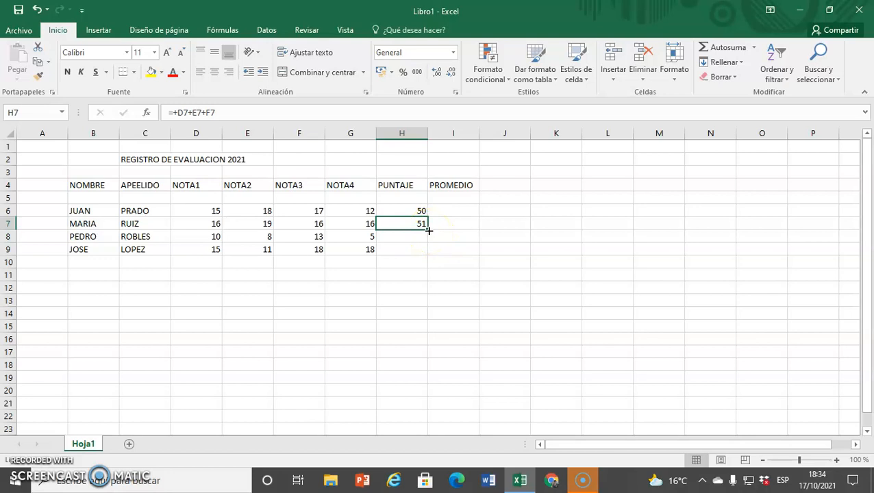
left_click_drag(429, 230, 429, 260)
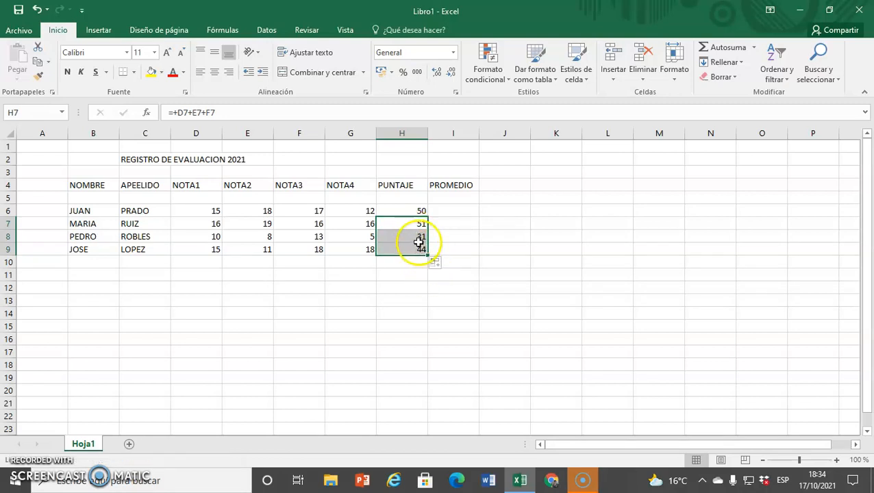
left_click(416, 212)
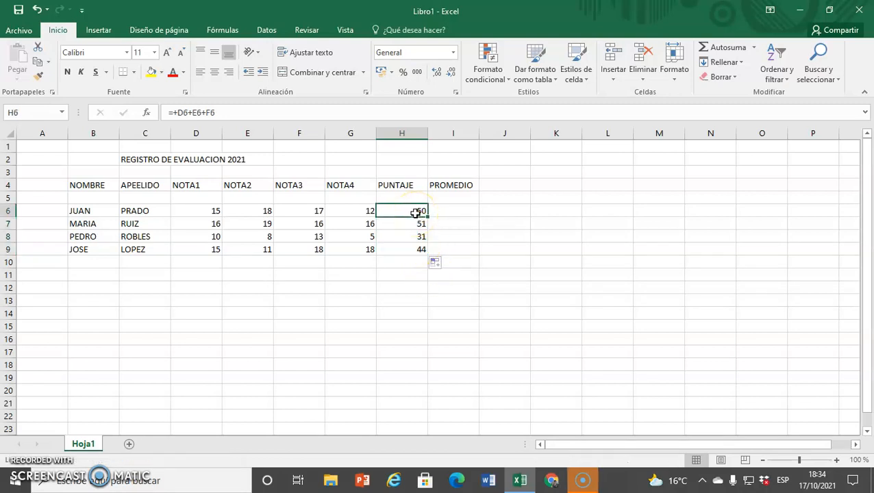
left_click(420, 224)
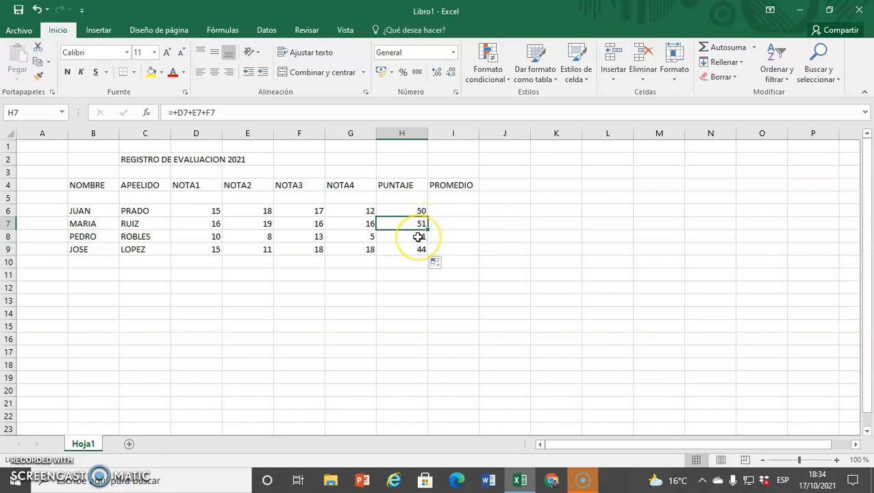
left_click(417, 237)
left_click(418, 251)
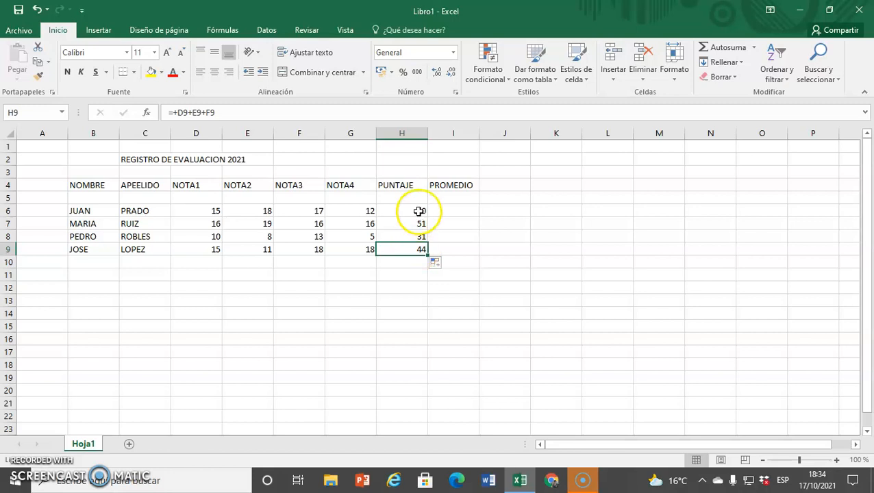
Total the PUNTAJE column in H10 with =SUMA(H6:H9)
left_click(408, 262)
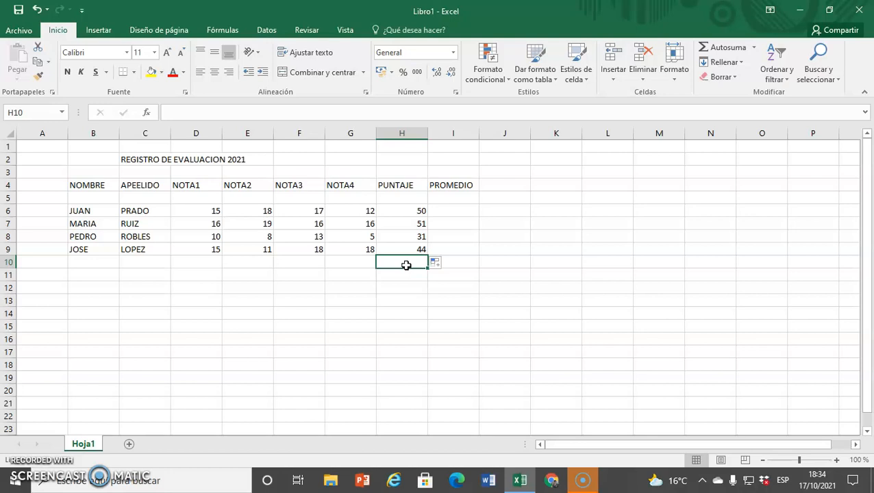
type("=")
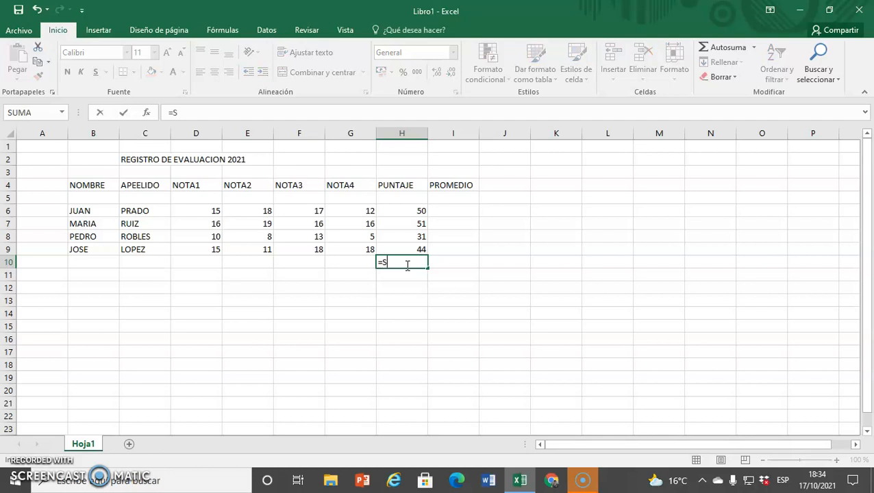
type("SUMA")
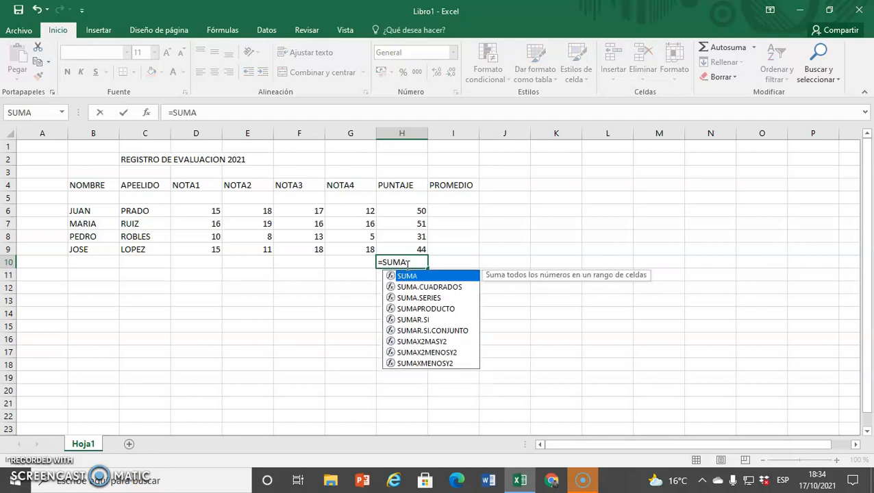
type("(")
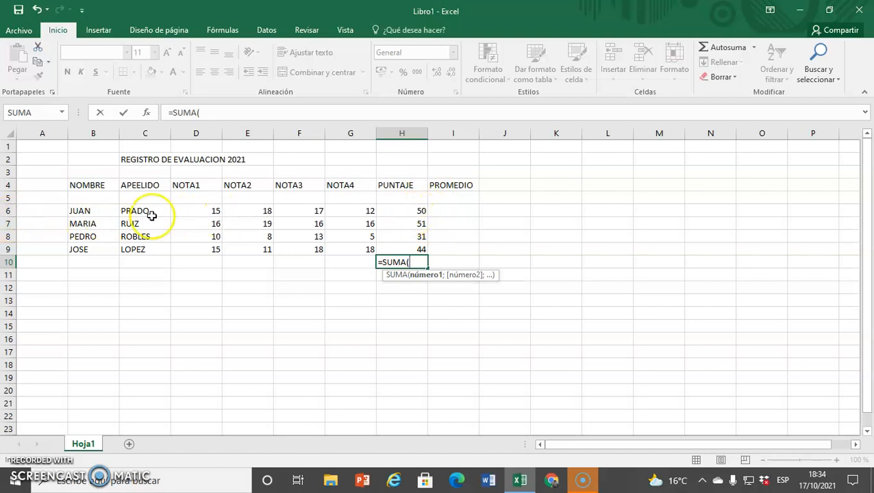
left_click(418, 213)
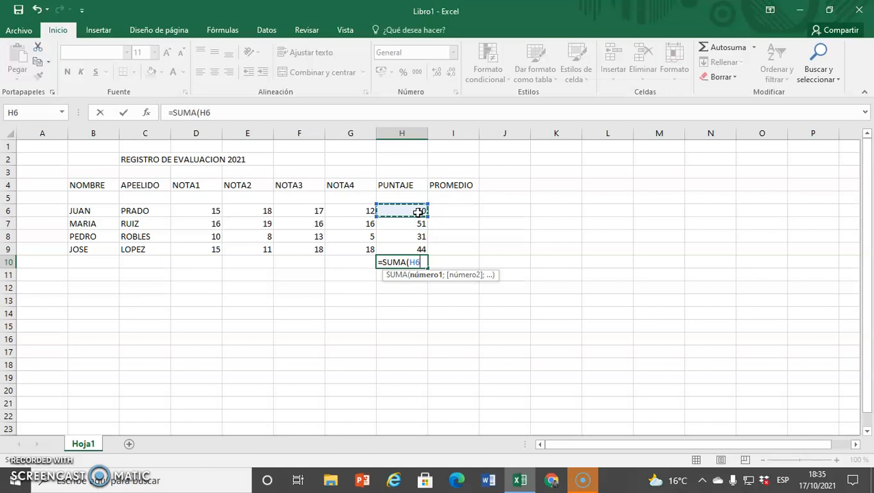
key("F8")
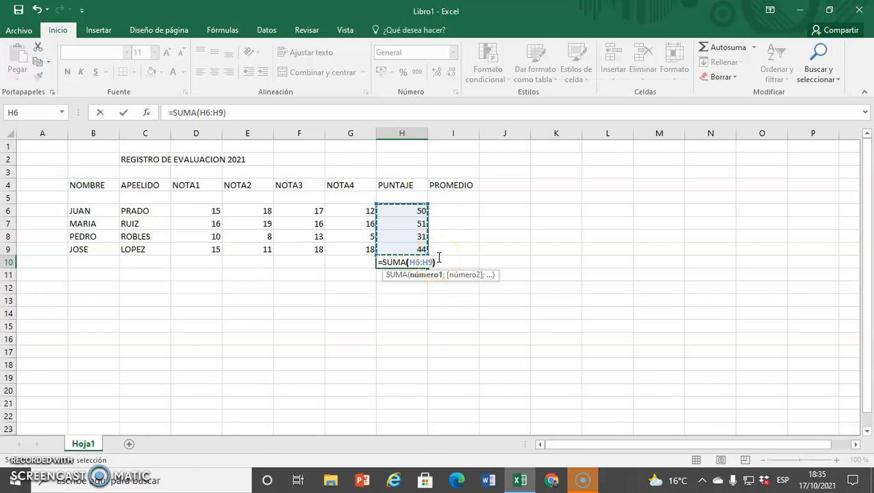
key("Return")
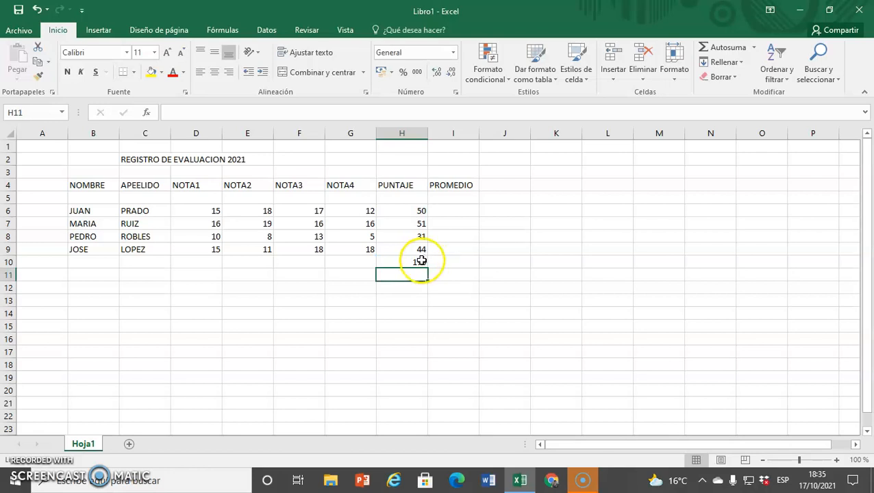
left_click(419, 262)
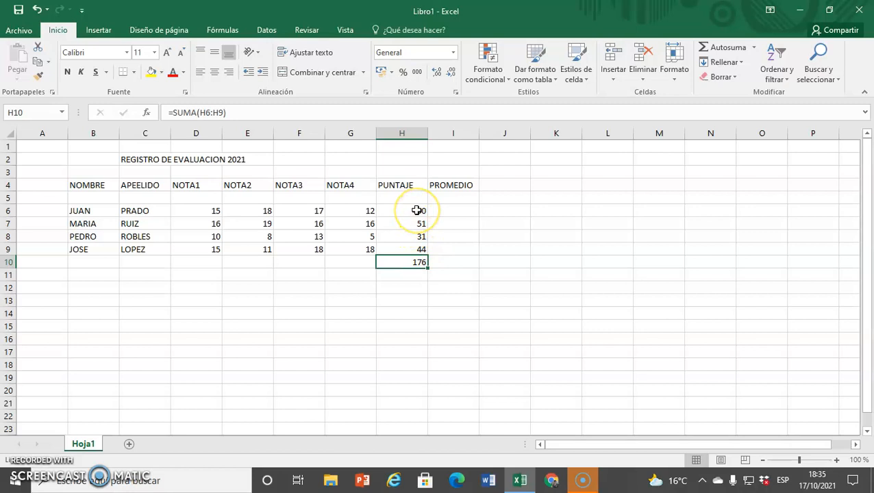
double_click(425, 262)
key("Escape")
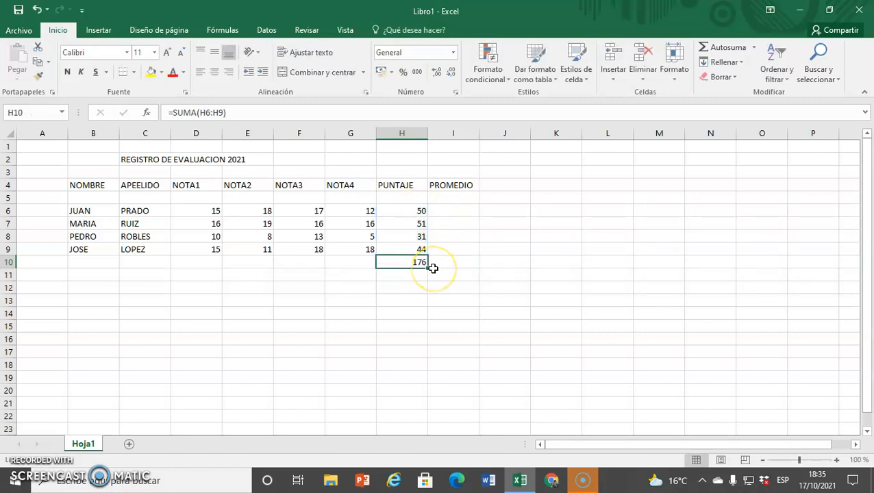
Compute the PROMEDIO in I6 as =H6/4 and fill it down to I9
left_click(445, 212)
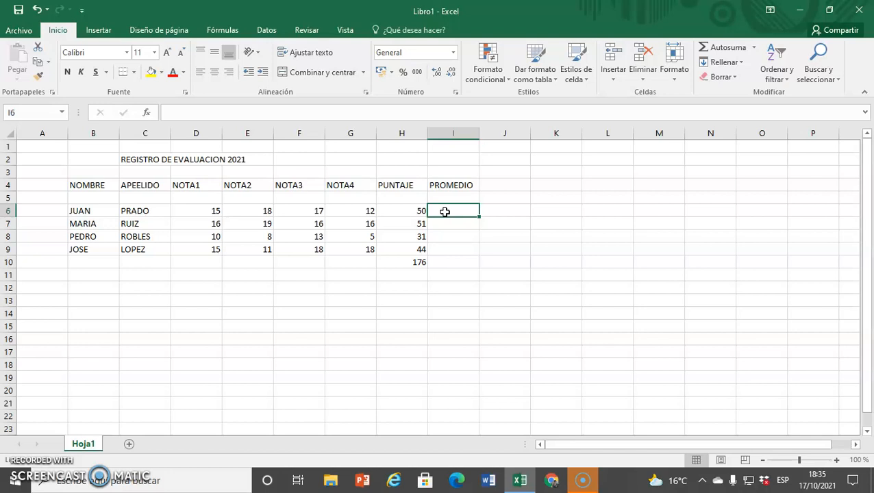
type("=")
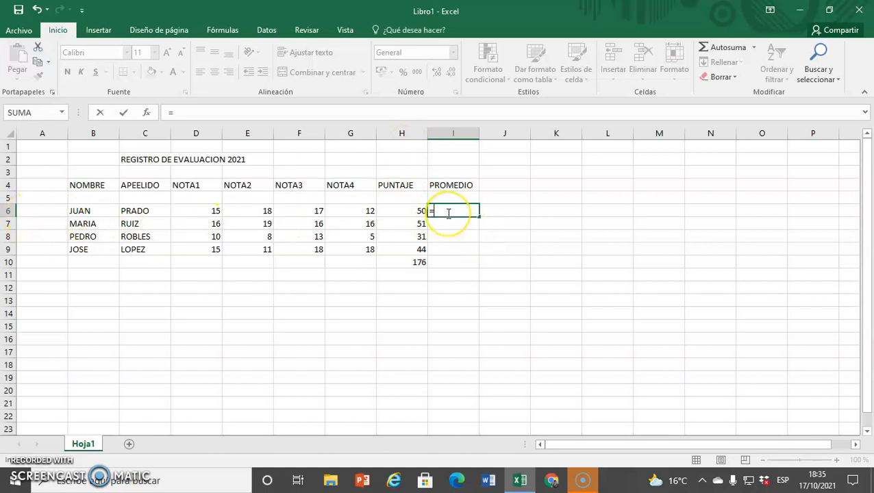
type("H")
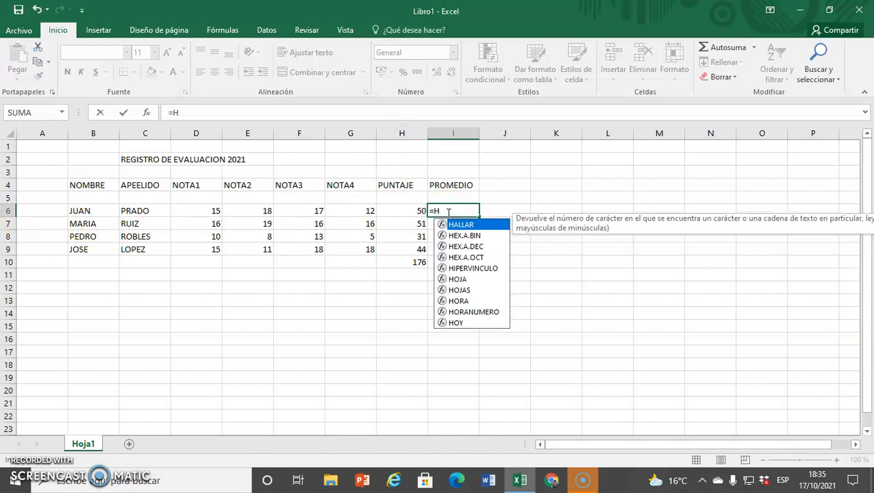
type("6/4")
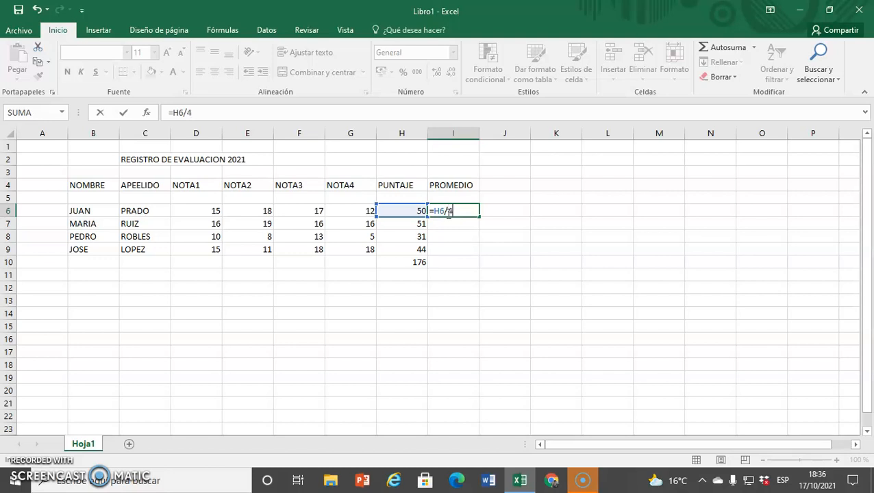
key("Return")
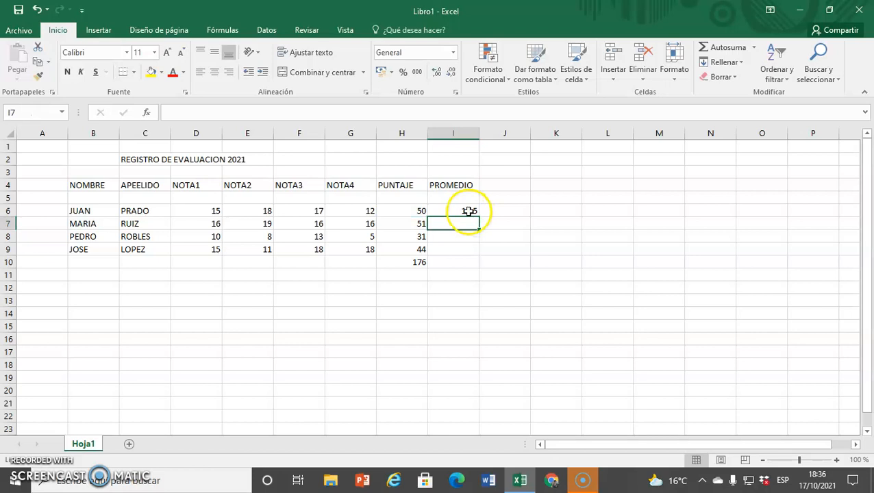
left_click(469, 212)
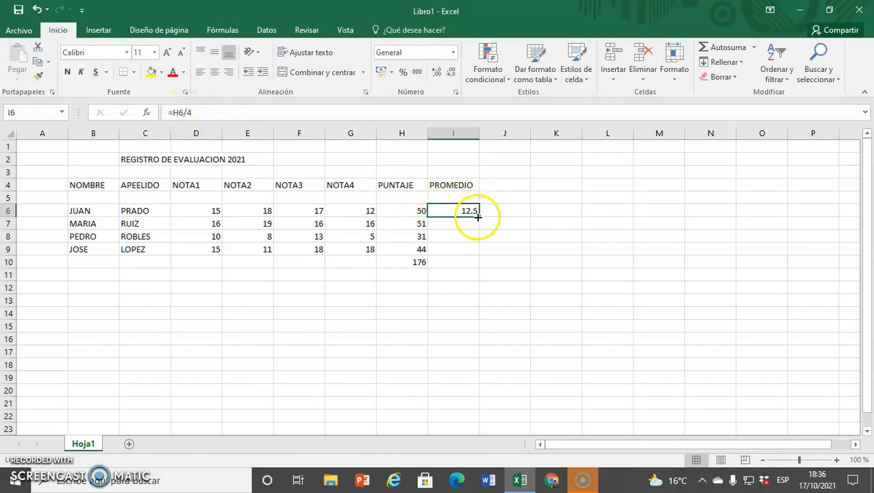
left_click_drag(478, 215, 474, 258)
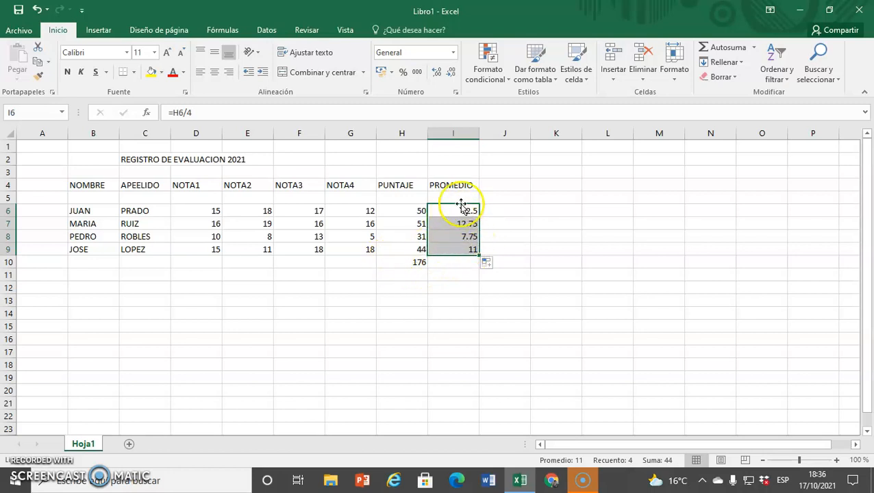
Apply all borders to the table range B4:I9
left_click(457, 239)
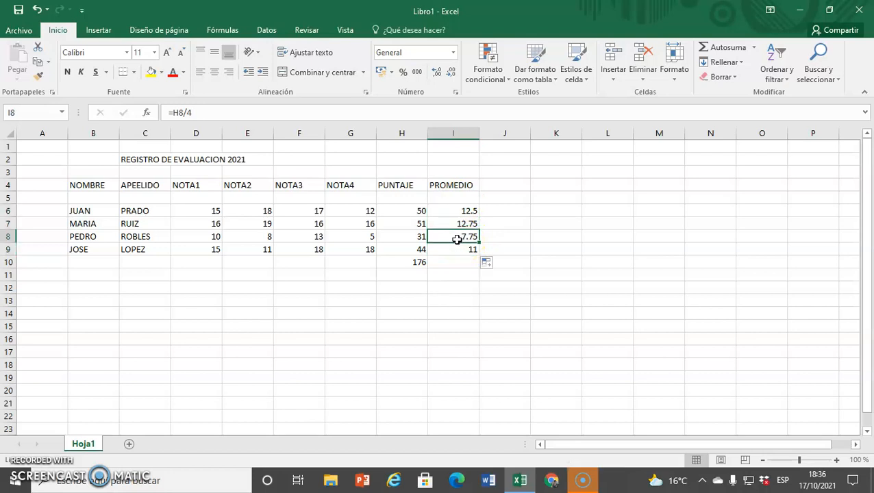
left_click(473, 239)
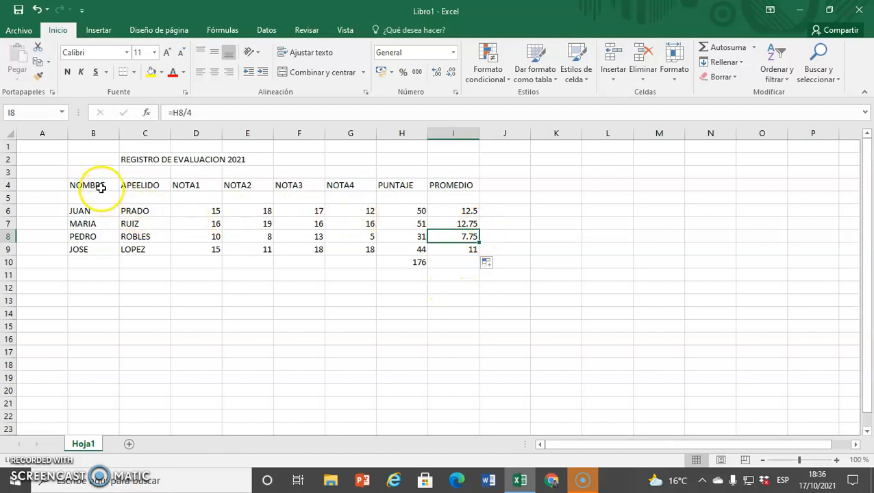
left_click_drag(101, 188, 446, 252)
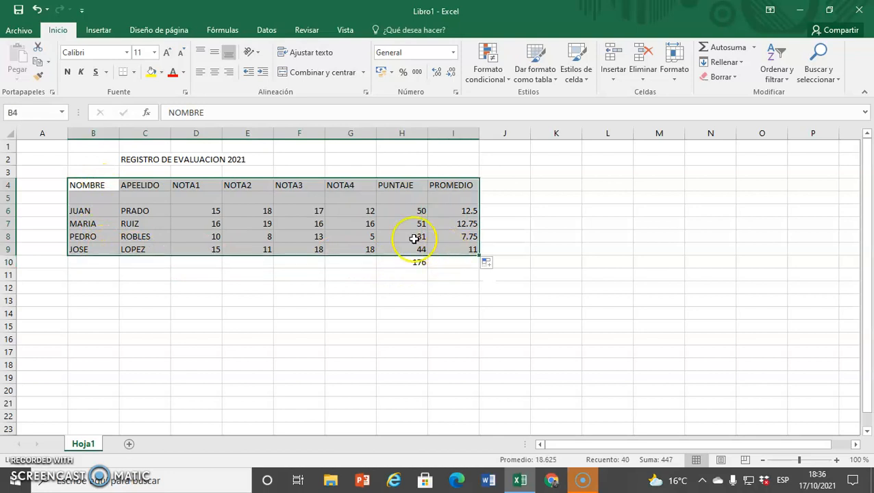
left_click(135, 74)
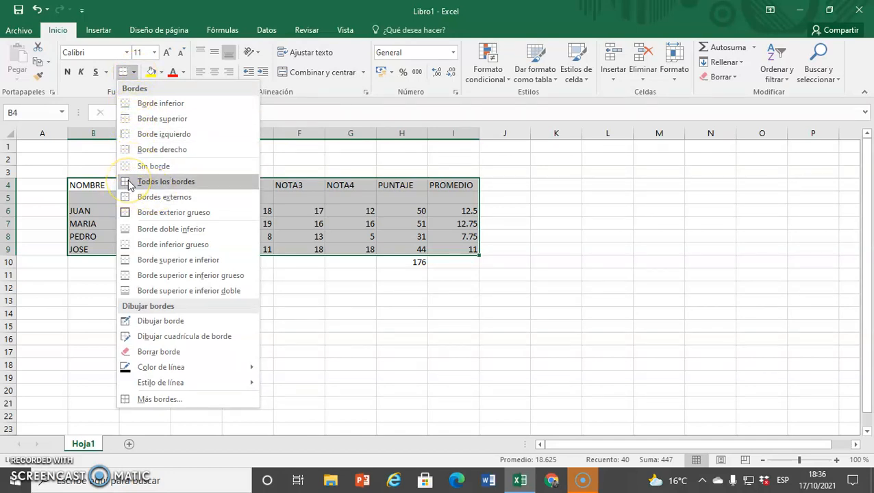
left_click(184, 184)
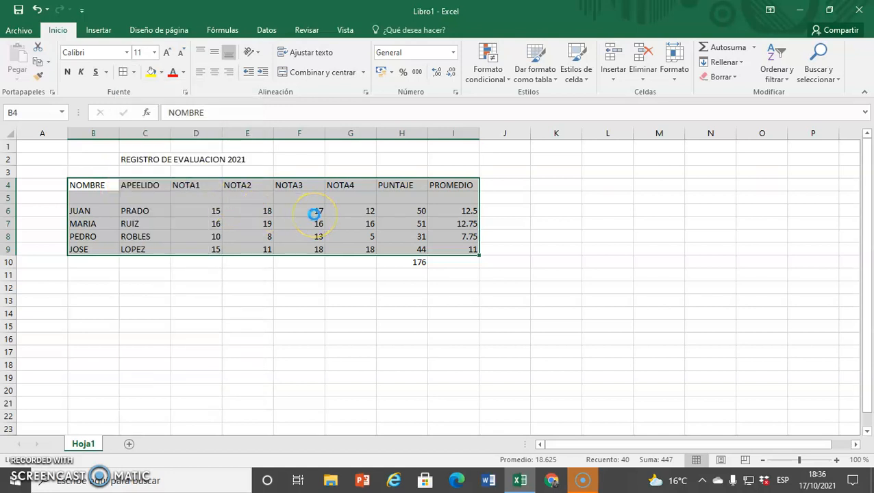
Fill the header row B4:I4 with yellow
left_click_drag(89, 185, 436, 182)
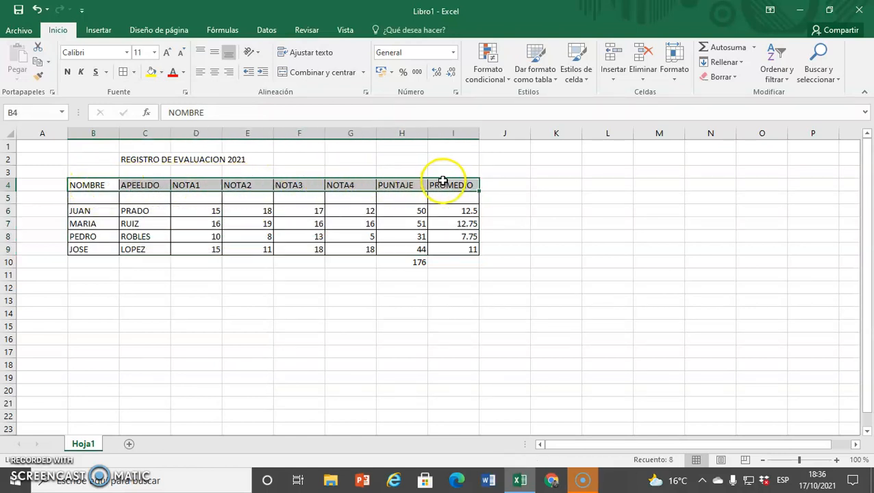
left_click(151, 74)
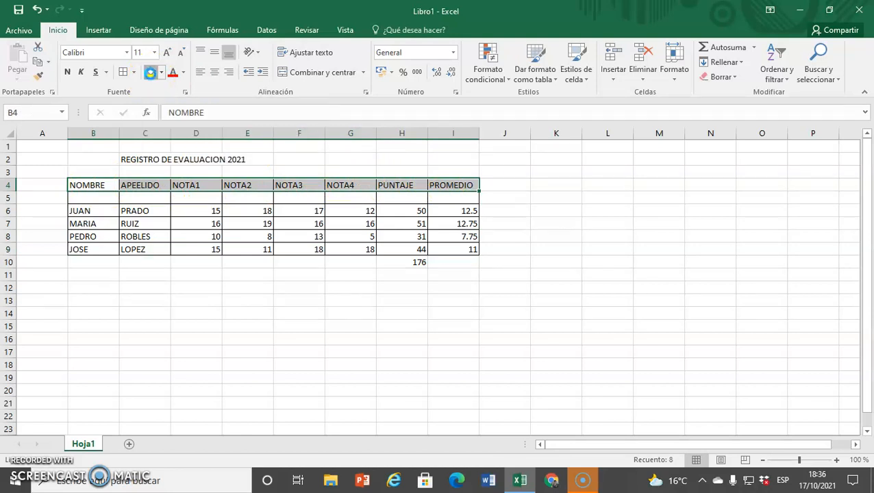
left_click(155, 187)
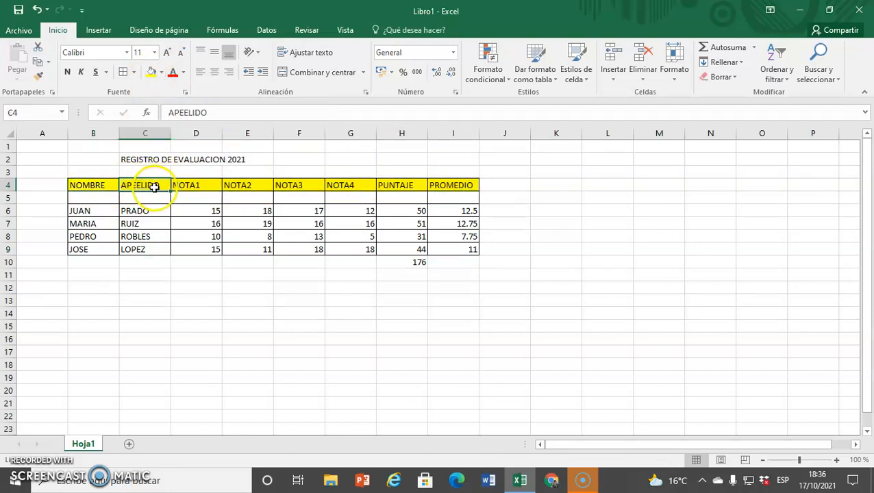
Color the NOMBRE and APELLIDO headers red, and make the NOTA1–NOTA4 headers blue and bold
left_click_drag(78, 185, 140, 185)
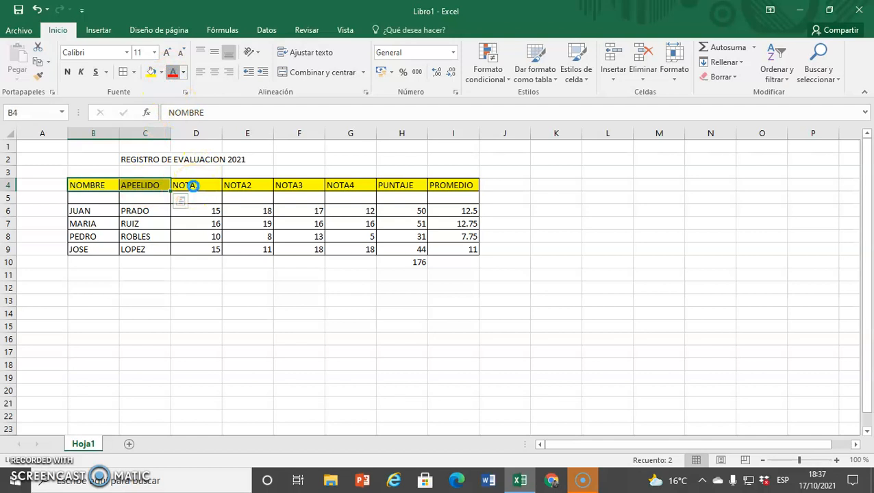
left_click_drag(193, 184, 343, 185)
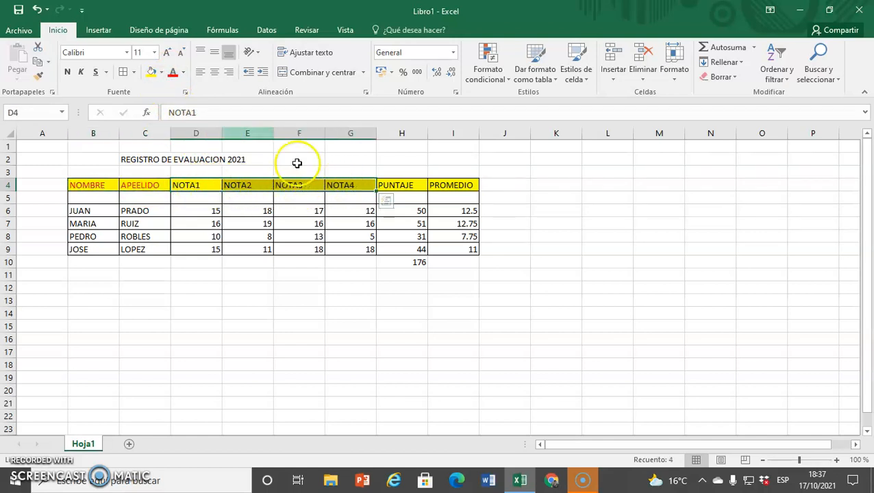
left_click(183, 73)
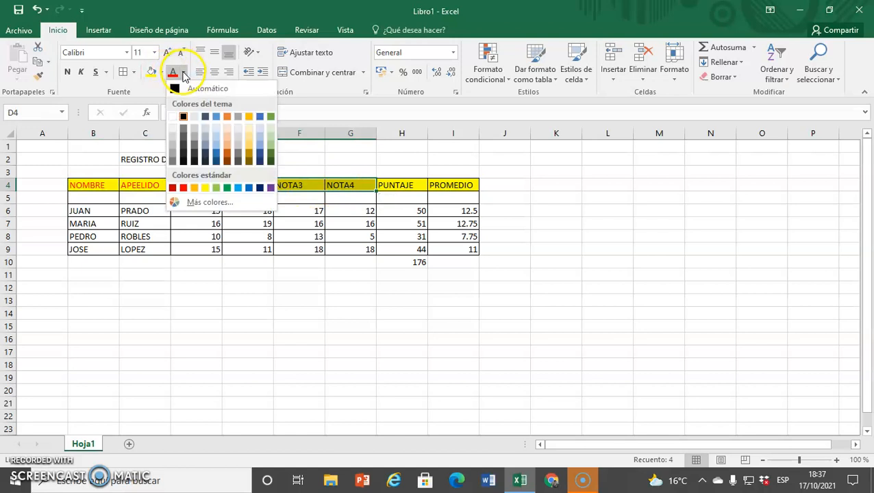
left_click(218, 155)
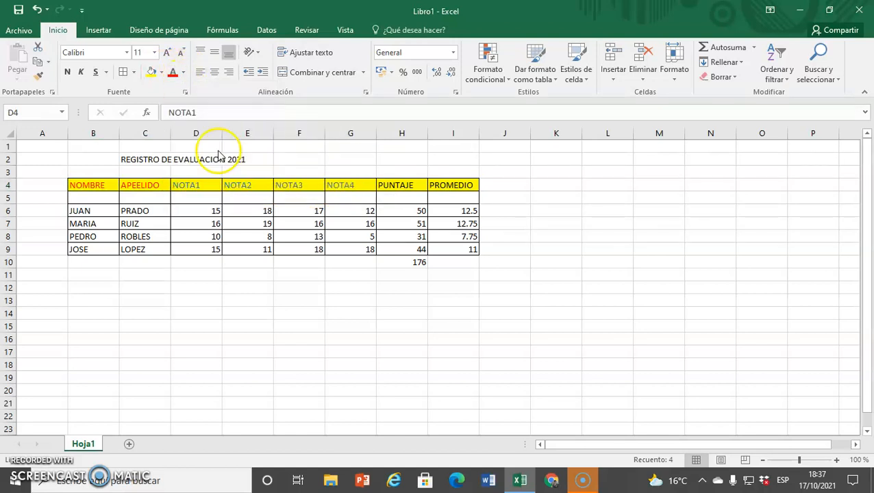
left_click(66, 72)
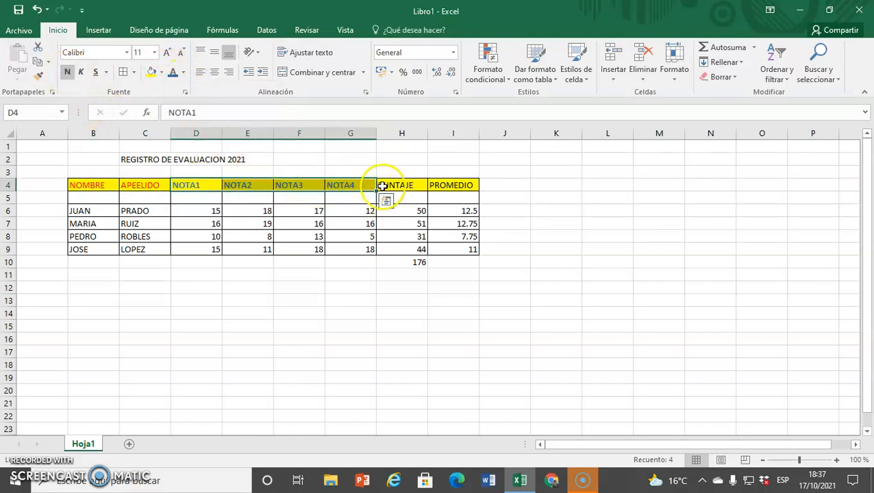
Set the PUNTAJE header's font color to dark green
left_click(386, 180)
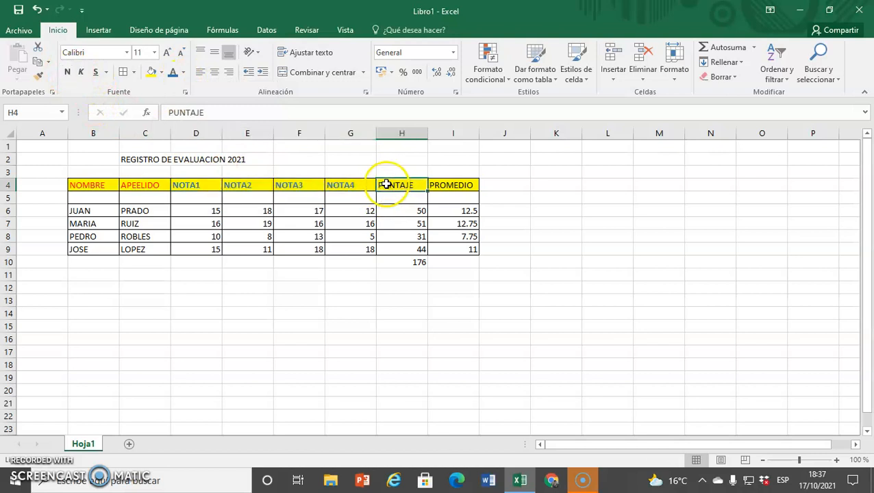
left_click(184, 73)
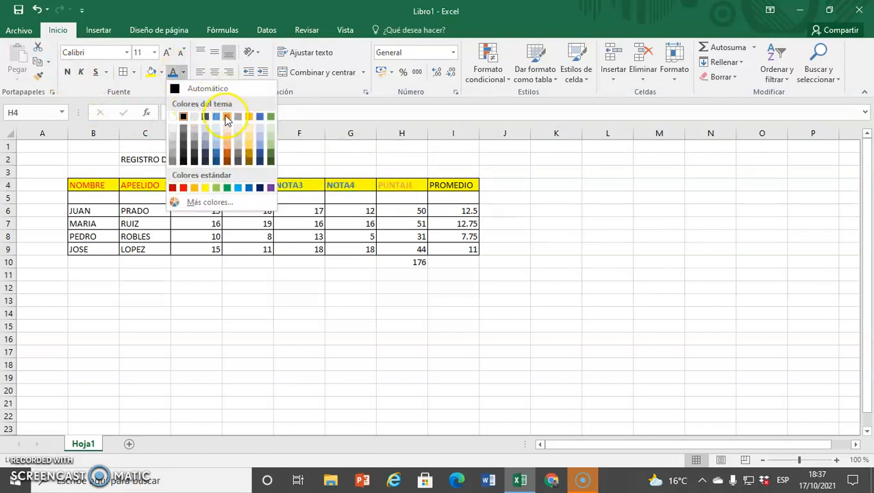
left_click(271, 157)
Set the PROMEDIO header's font color to dark red
left_click(441, 188)
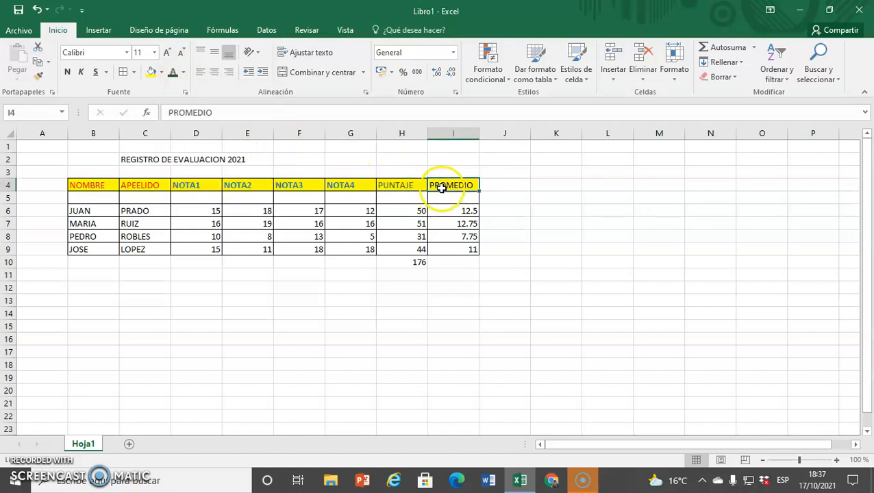
left_click(184, 74)
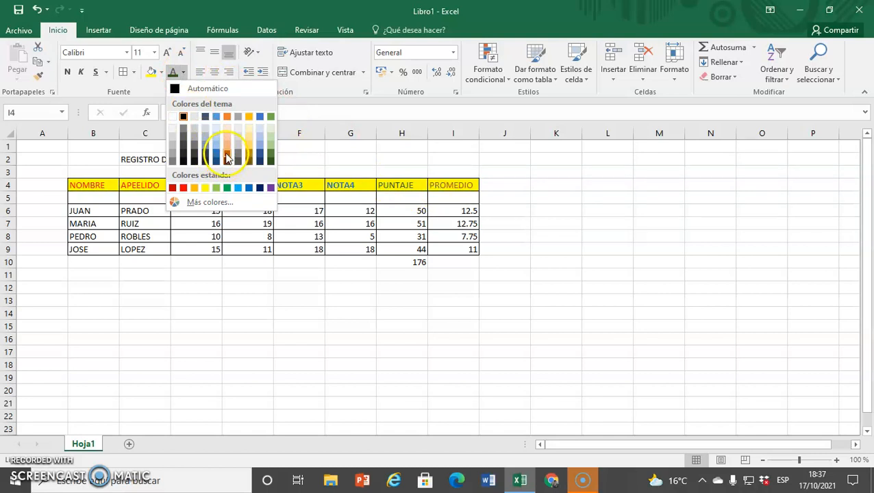
left_click(174, 189)
left_click(537, 261)
left_click(413, 263)
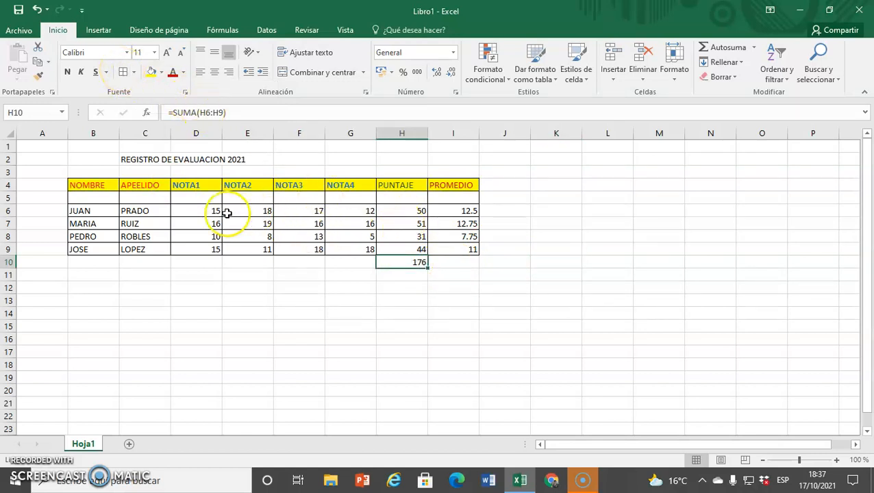
Center the grade data in D6:I9 and the total in H10, and fill H10 with light orange
left_click_drag(203, 209, 453, 250)
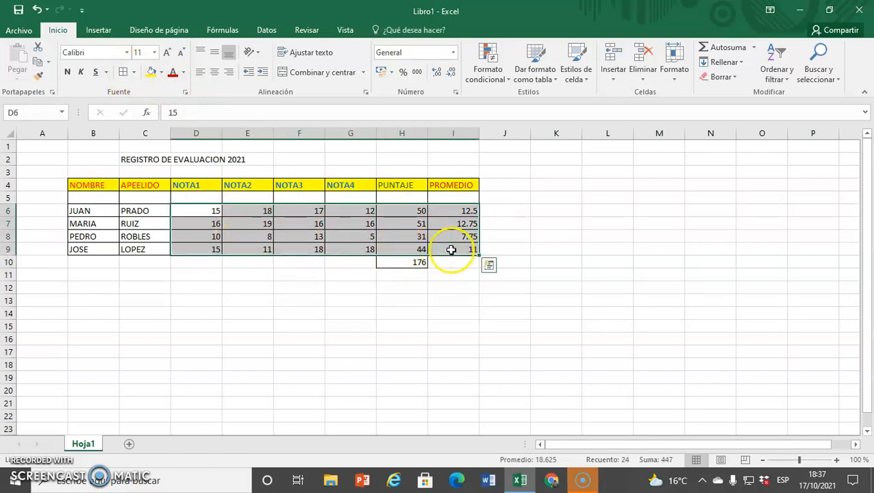
left_click(214, 74)
left_click(388, 263)
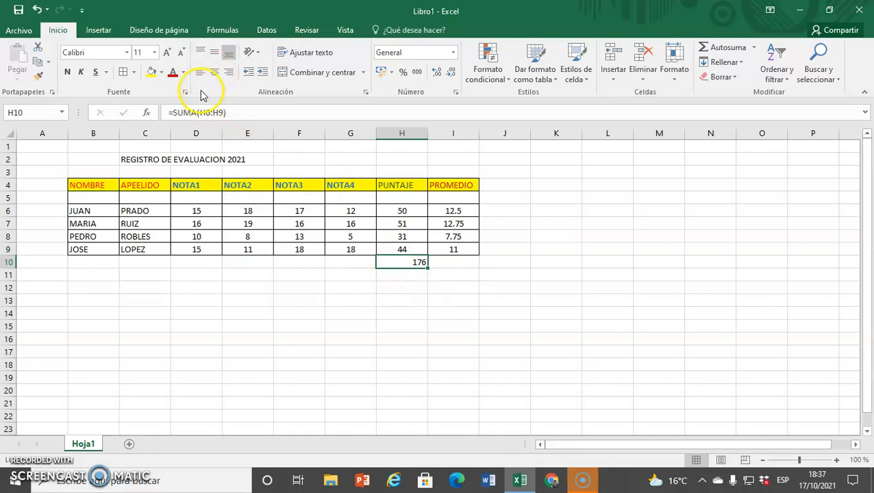
left_click(215, 73)
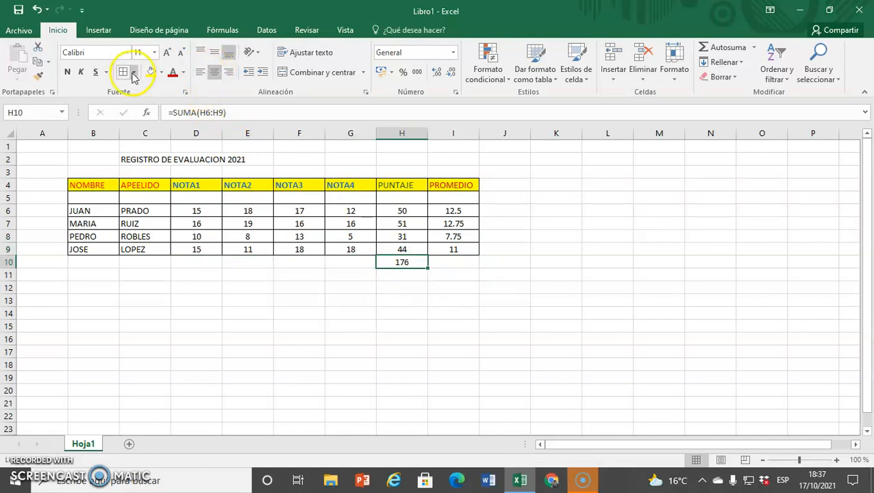
left_click(161, 72)
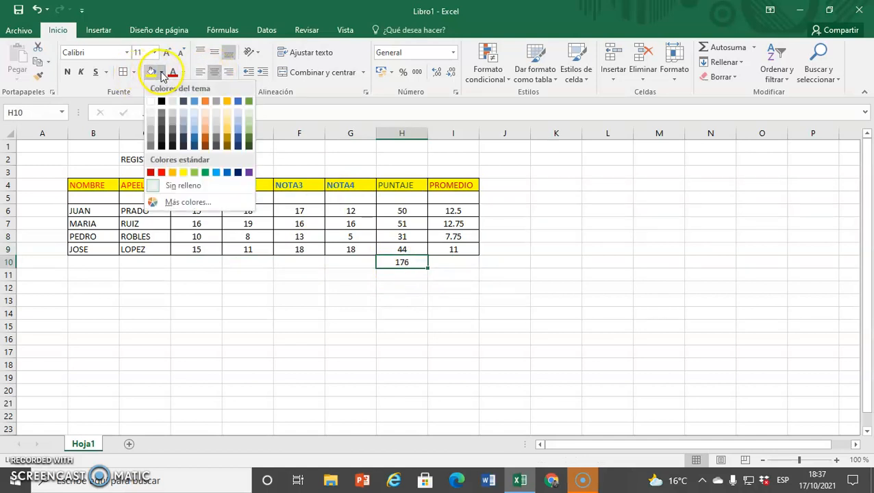
left_click(228, 134)
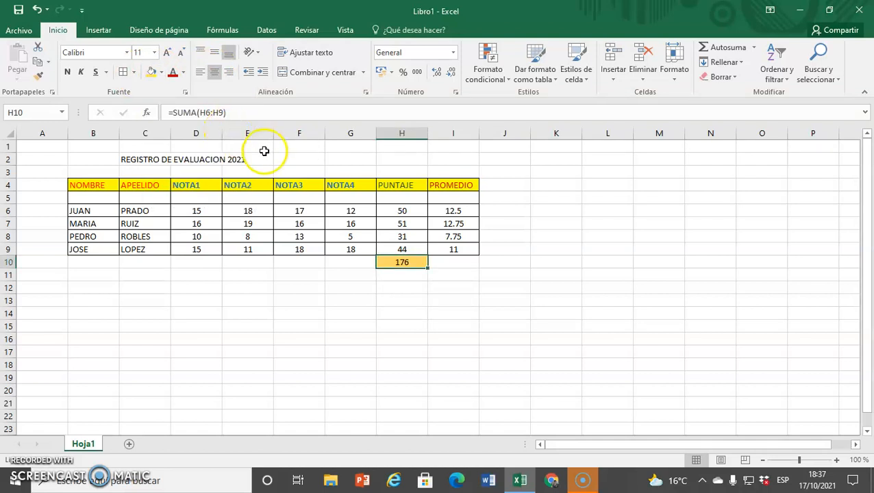
Merge and center the title REGISTRO DE EVALUACION 2021 across B2:I2
left_click(100, 159)
left_click_drag(99, 159, 461, 157)
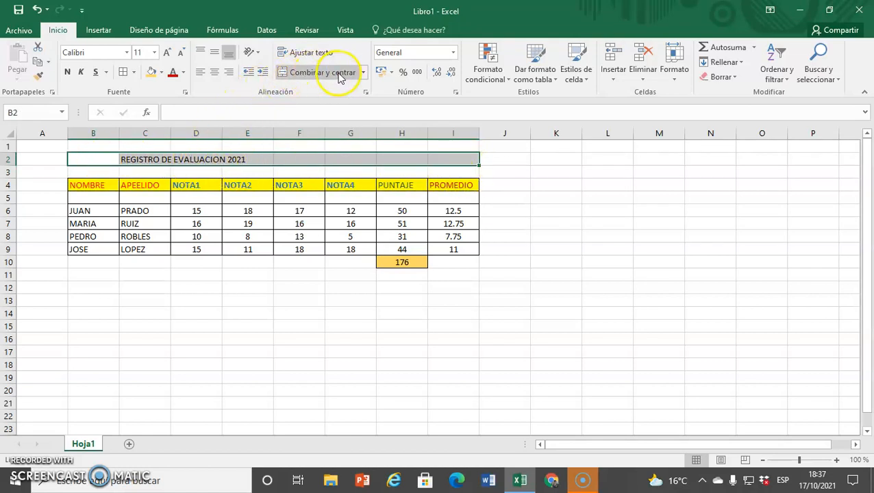
left_click(300, 72)
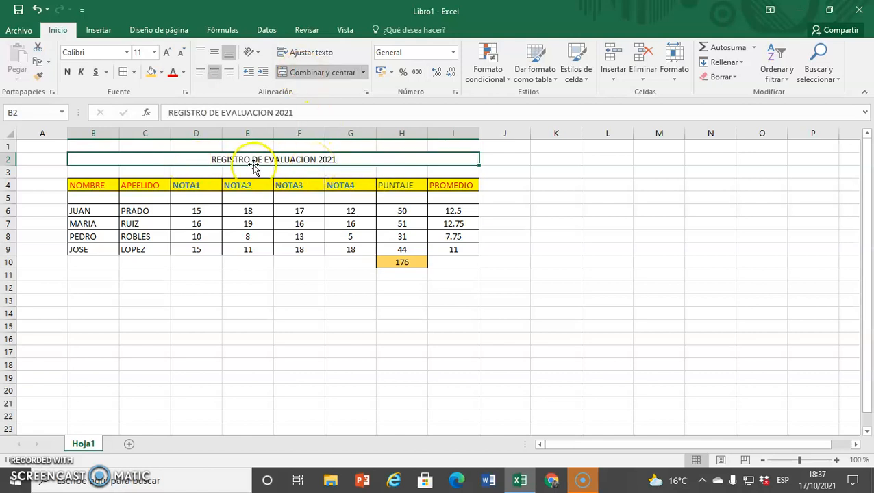
Enlarge the title's font to 16 and color it dark red
left_click(168, 54)
left_click(168, 54)
left_click(168, 54)
left_click(174, 74)
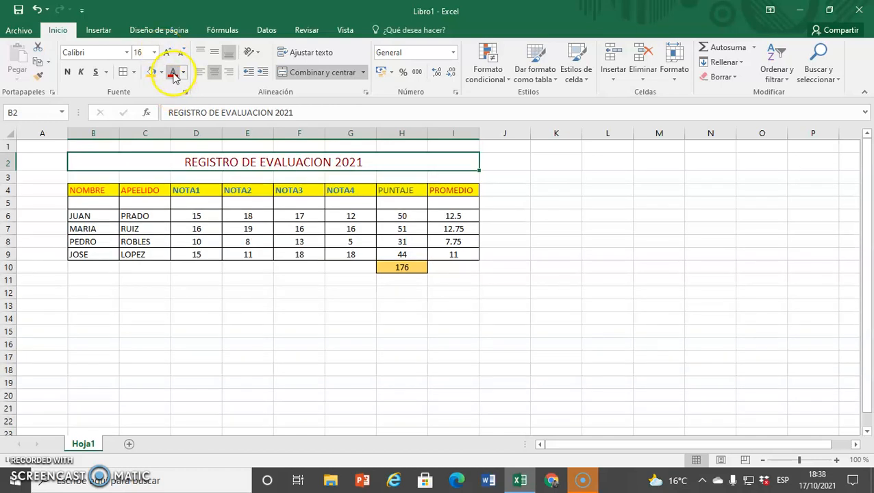
left_click(558, 253)
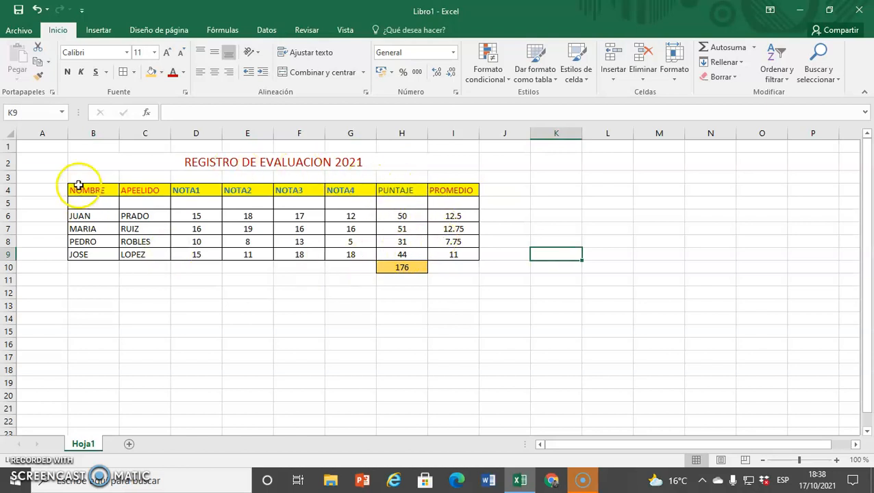
Open Save As and browse to the Escritorio (Desktop) folder
left_click(19, 32)
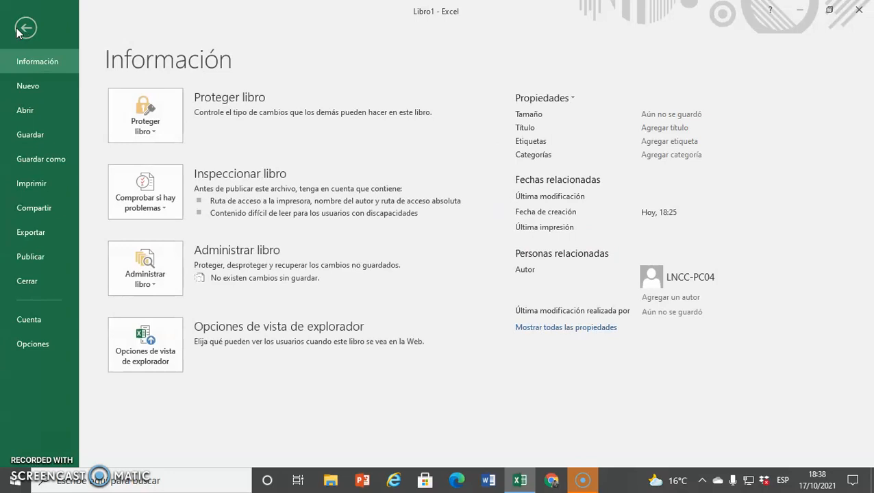
left_click(41, 158)
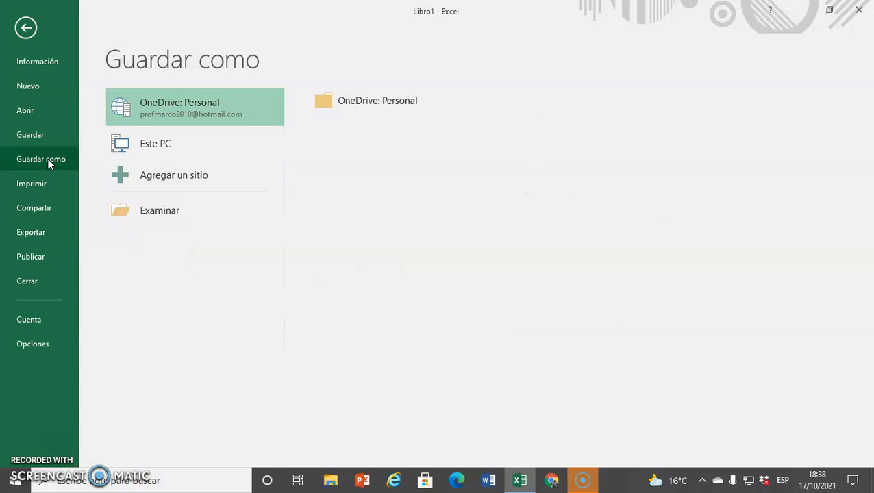
left_click(161, 217)
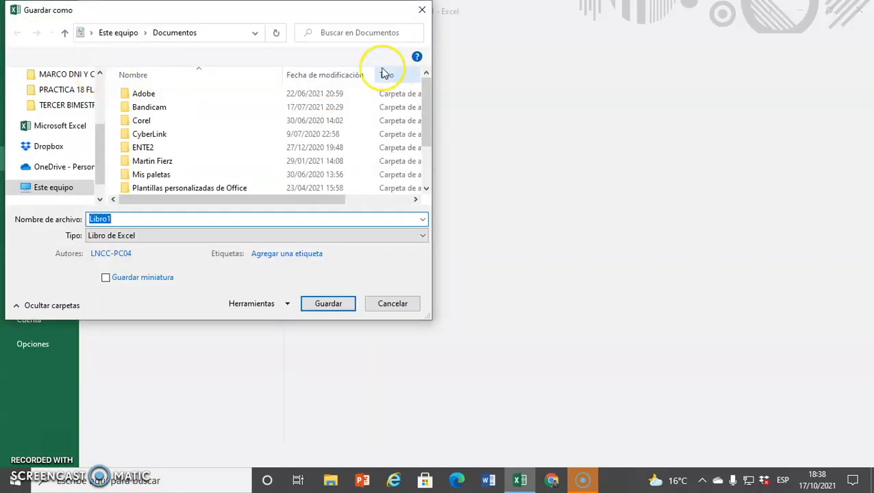
scroll(103, 144, "up", 5)
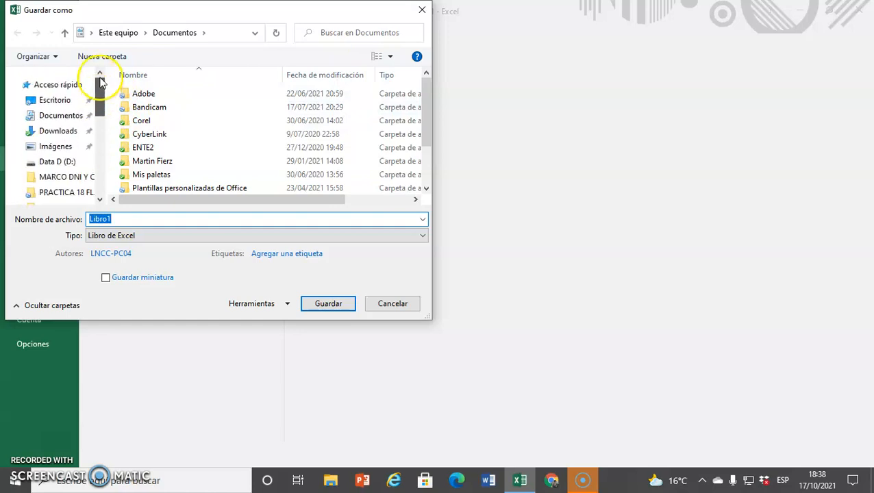
left_click(56, 100)
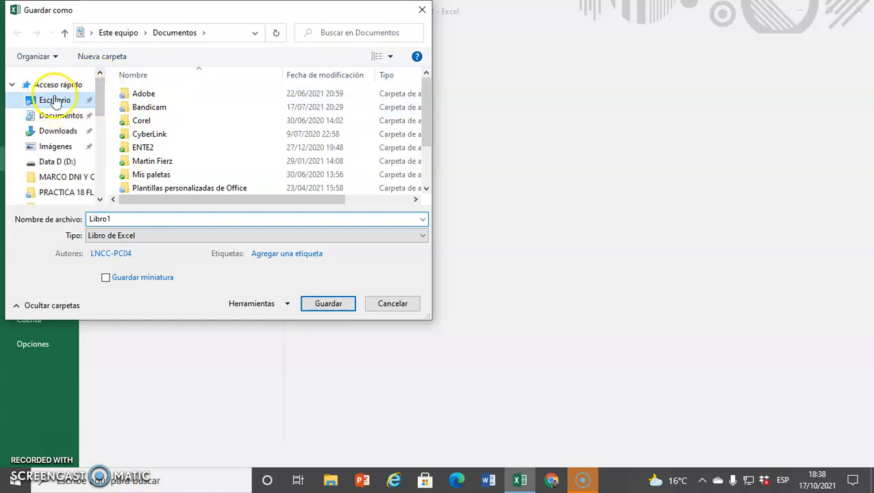
Save the workbook on the Desktop under the name PRACTICA 1 followed by the student's full name
left_click(116, 219)
double_click(116, 219)
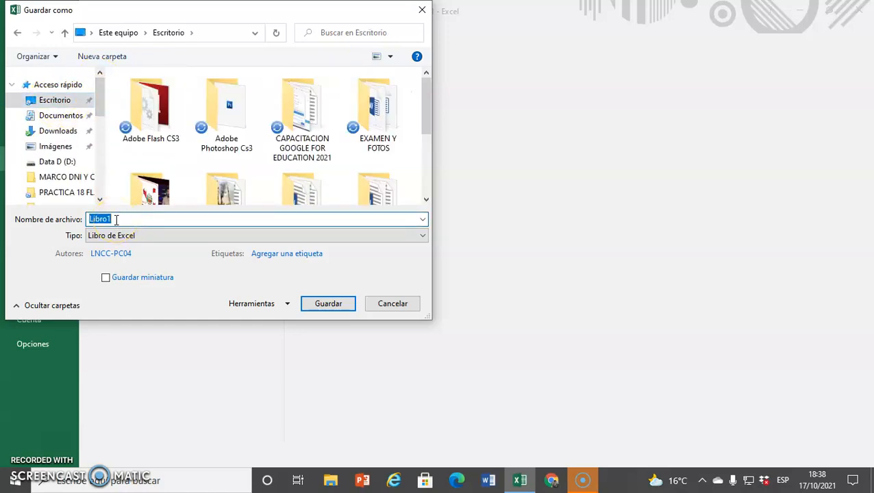
type("P")
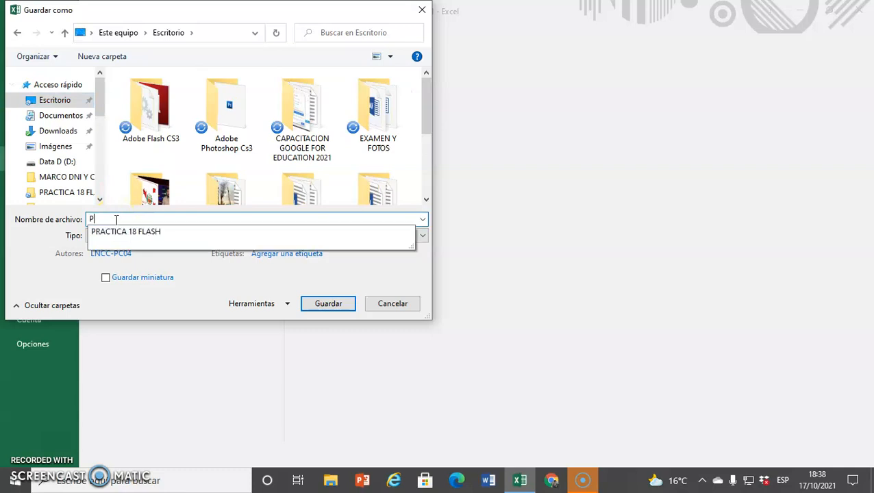
type("RACTICA 1")
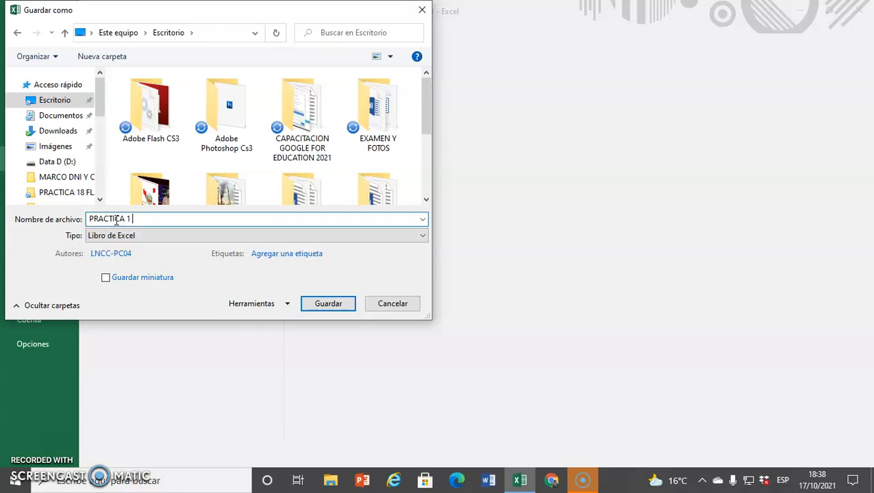
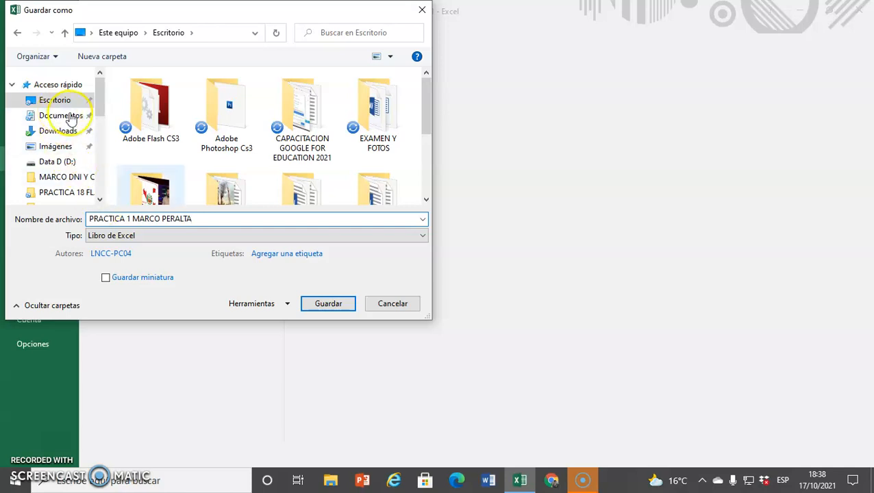
left_click(321, 306)
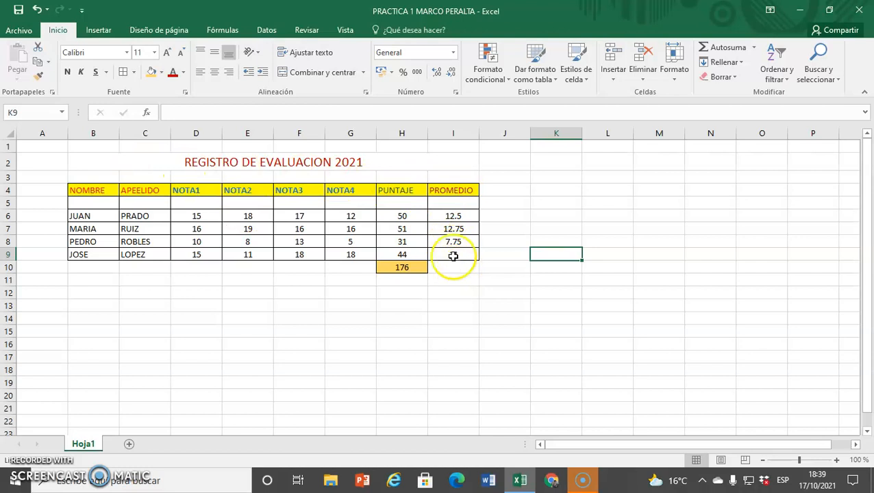
Inspect the PUNTAJE formulas in H6 and H7, then enter 50 in cell J6
left_click(398, 216)
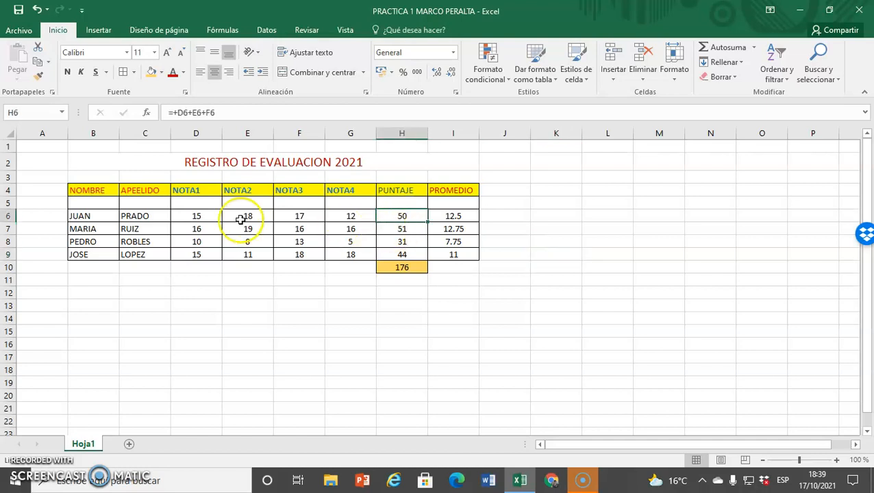
left_click(407, 229)
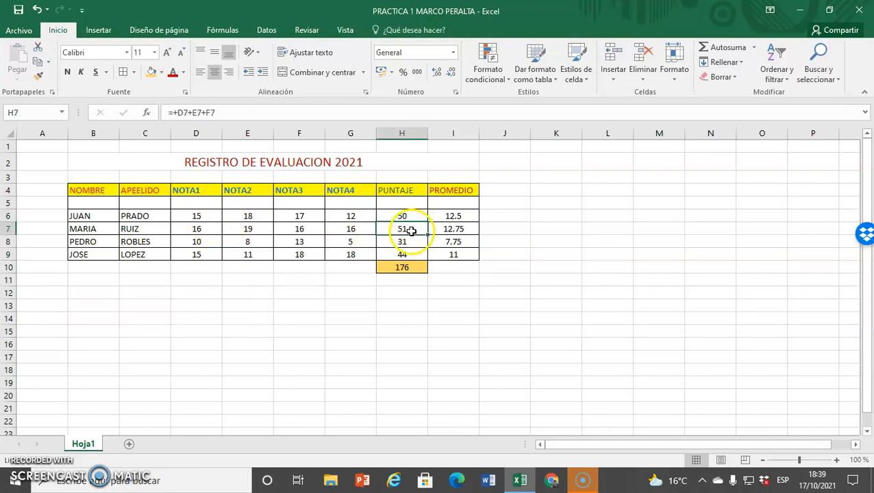
left_click(400, 216)
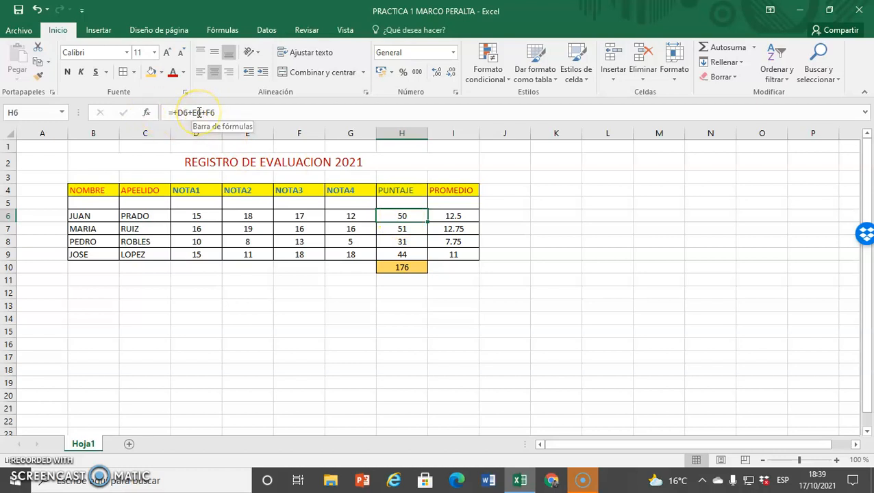
left_click(512, 219)
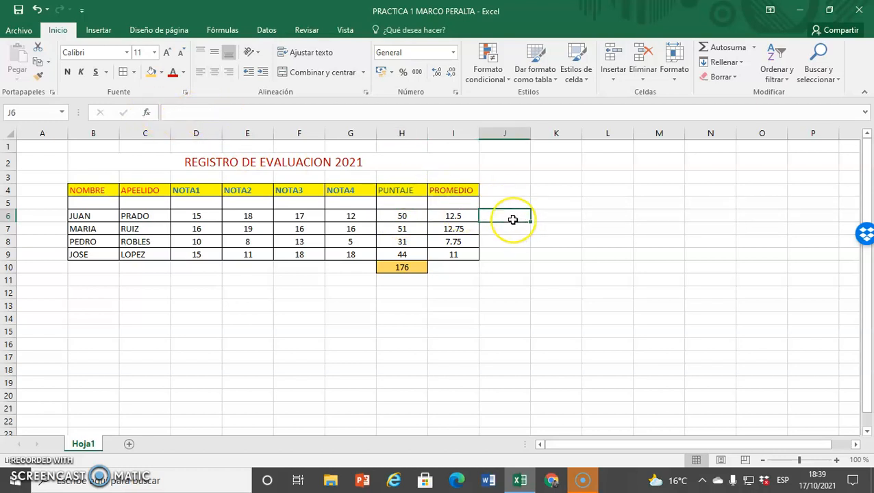
type("50")
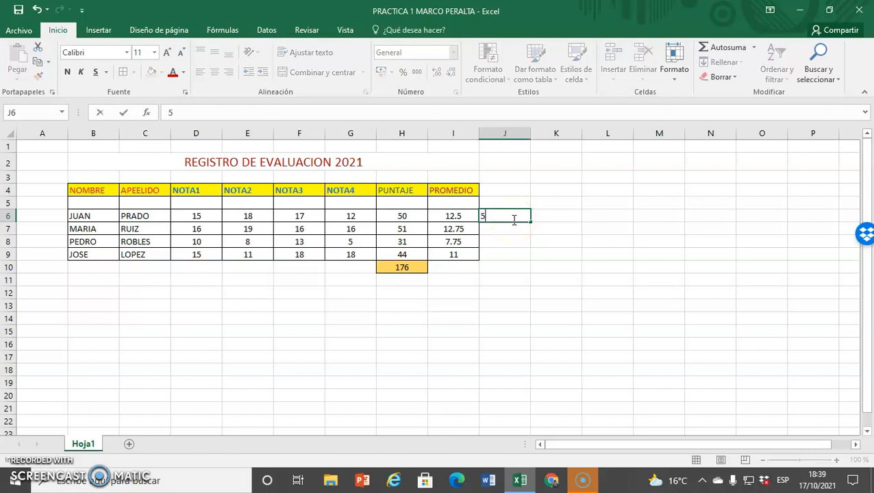
left_click(537, 245)
left_click(512, 219)
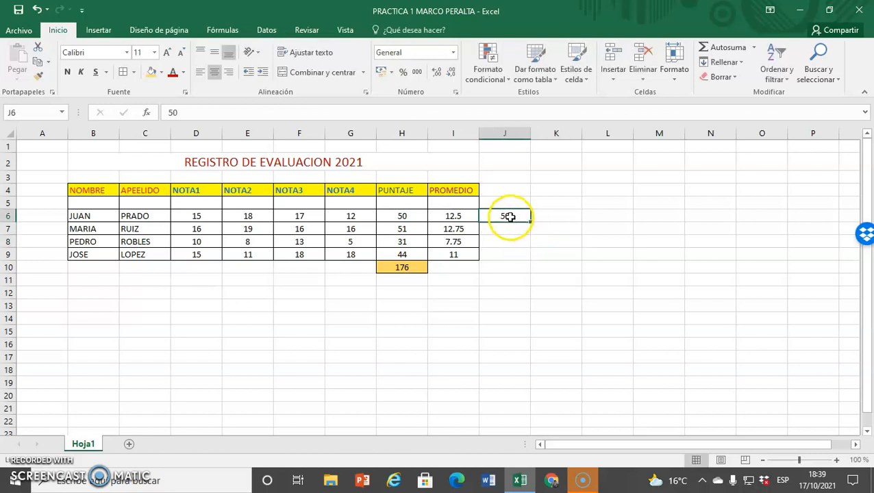